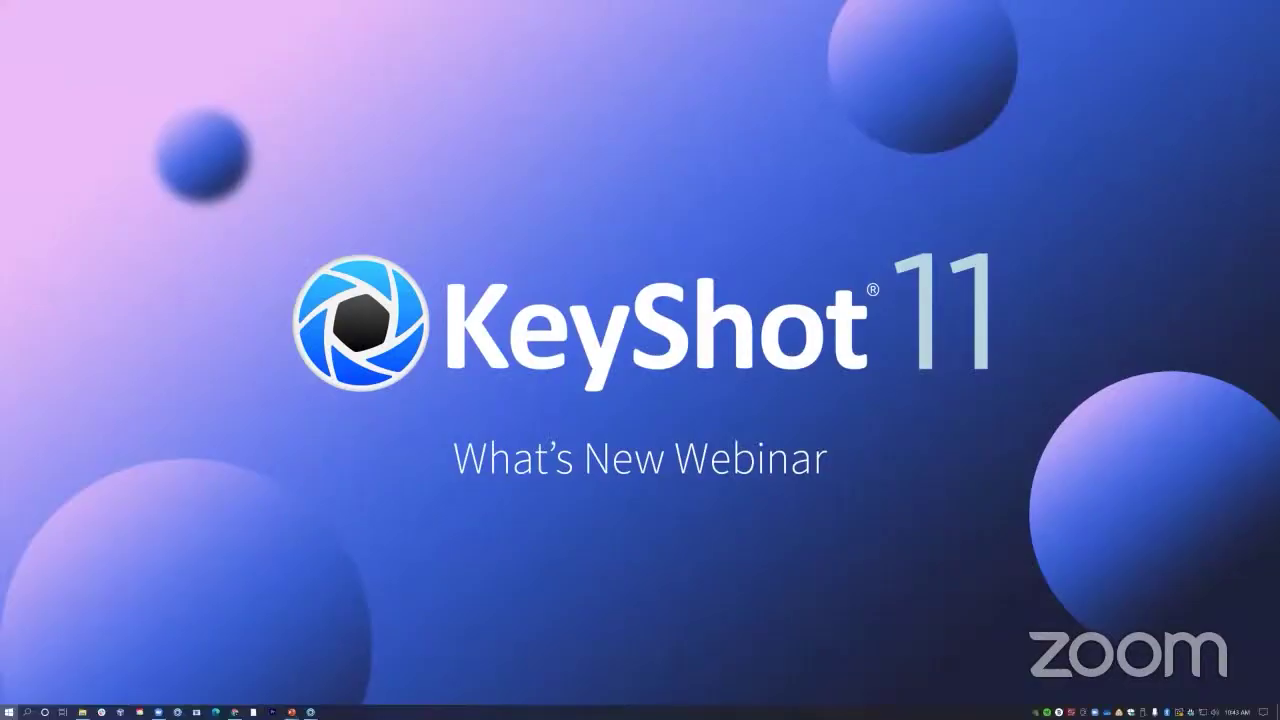
# Open the Windows Start menu to preview the open KeyShot 11 windows
pyautogui.press('super')
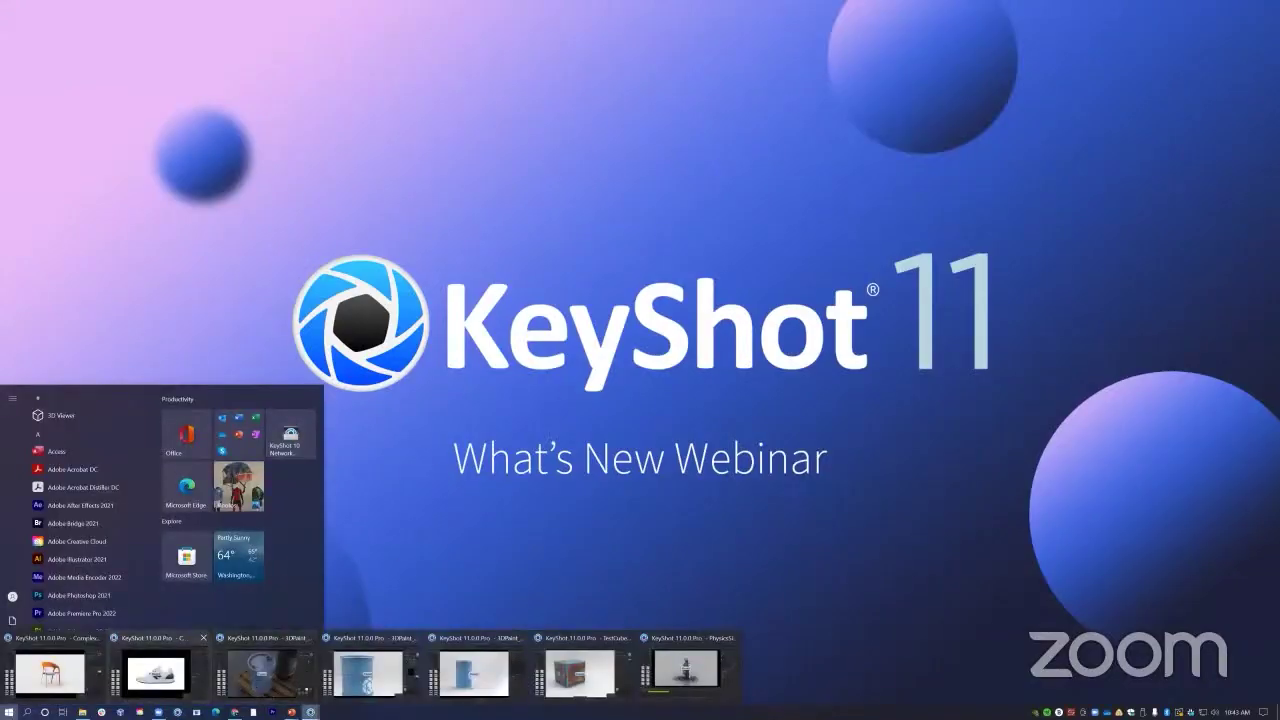
# Switch to the sneaker KeyShot window, resume the real-time render and close the Welcome window
pyautogui.click(159, 668)
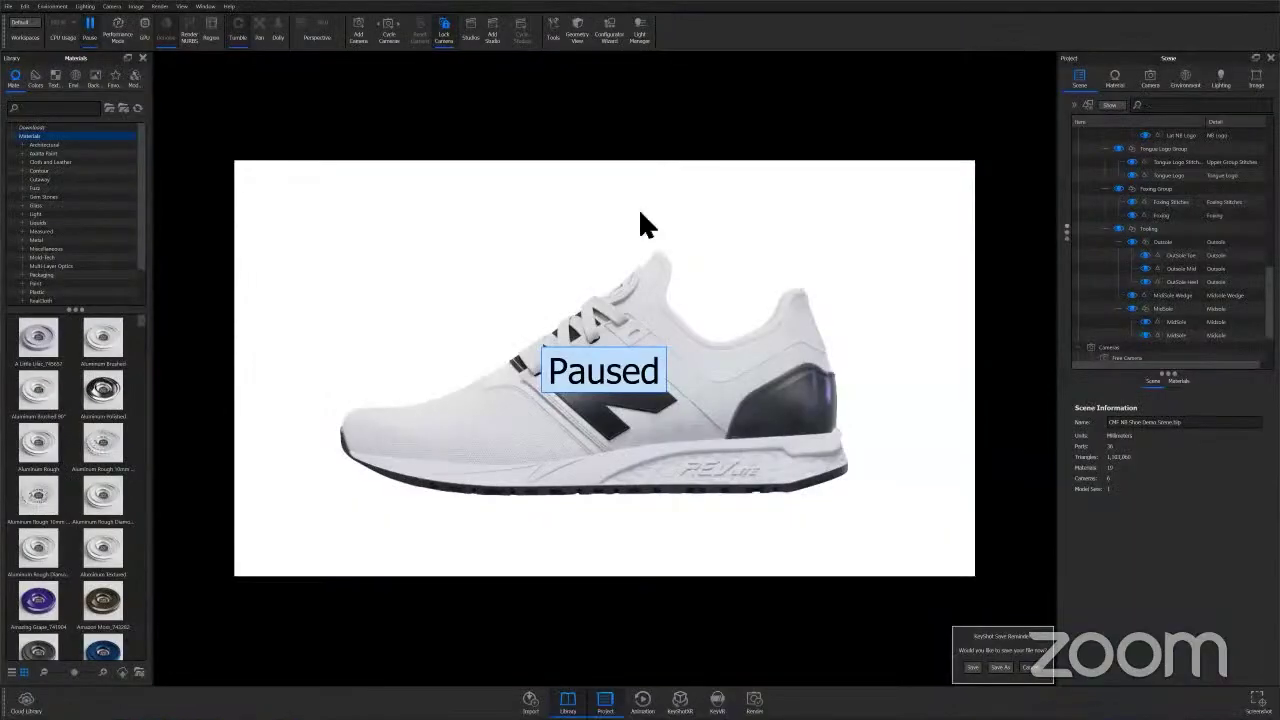
pyautogui.click(90, 25)
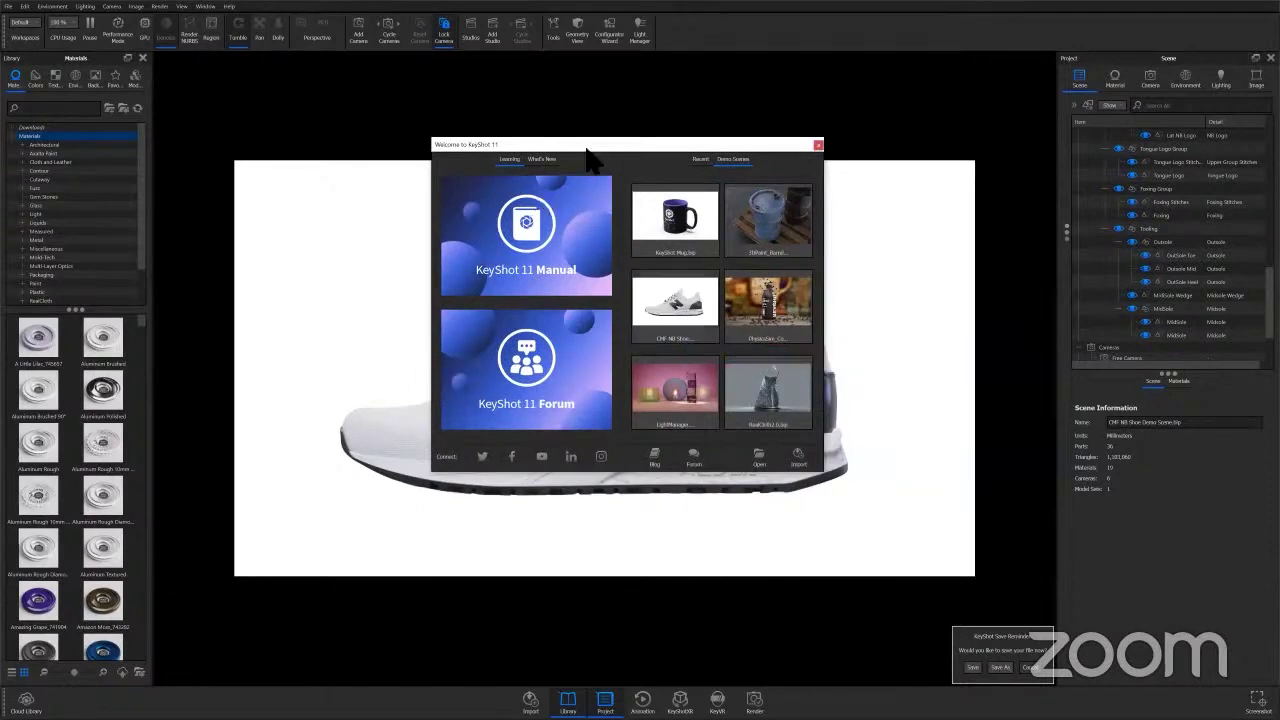
pyautogui.moveTo(585, 149); pyautogui.dragTo(580, 206)
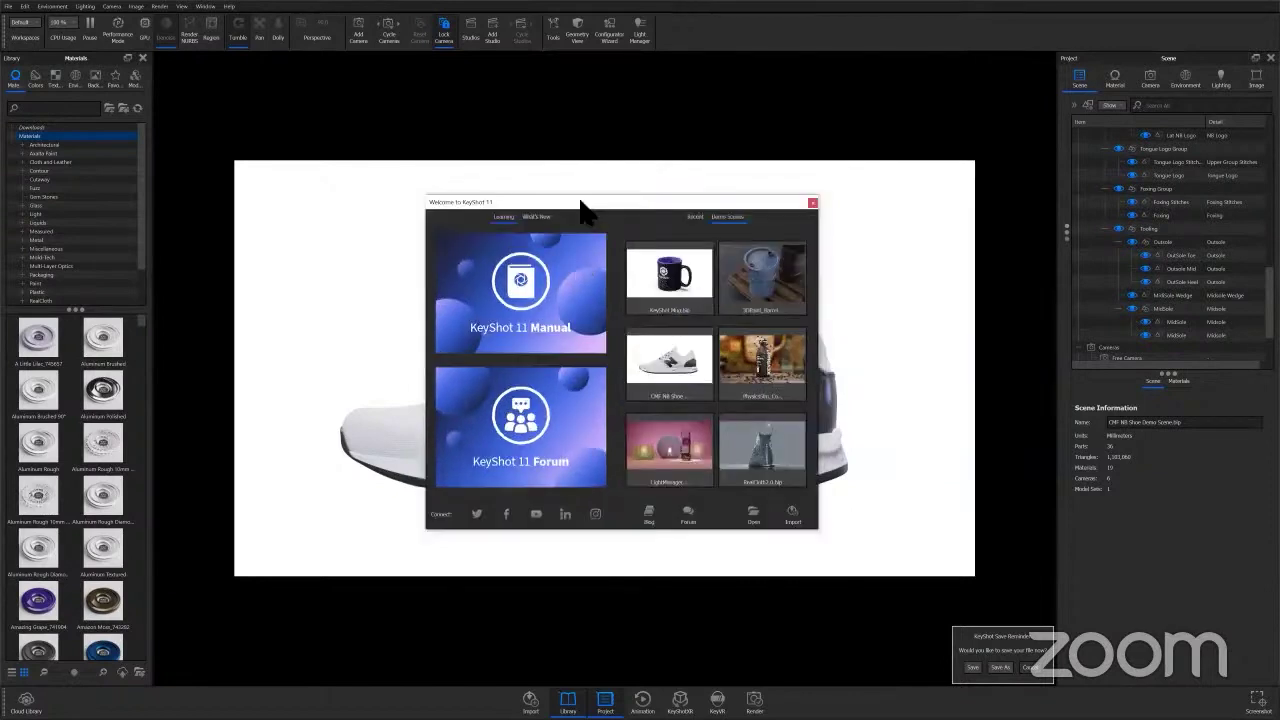
pyautogui.click(812, 203)
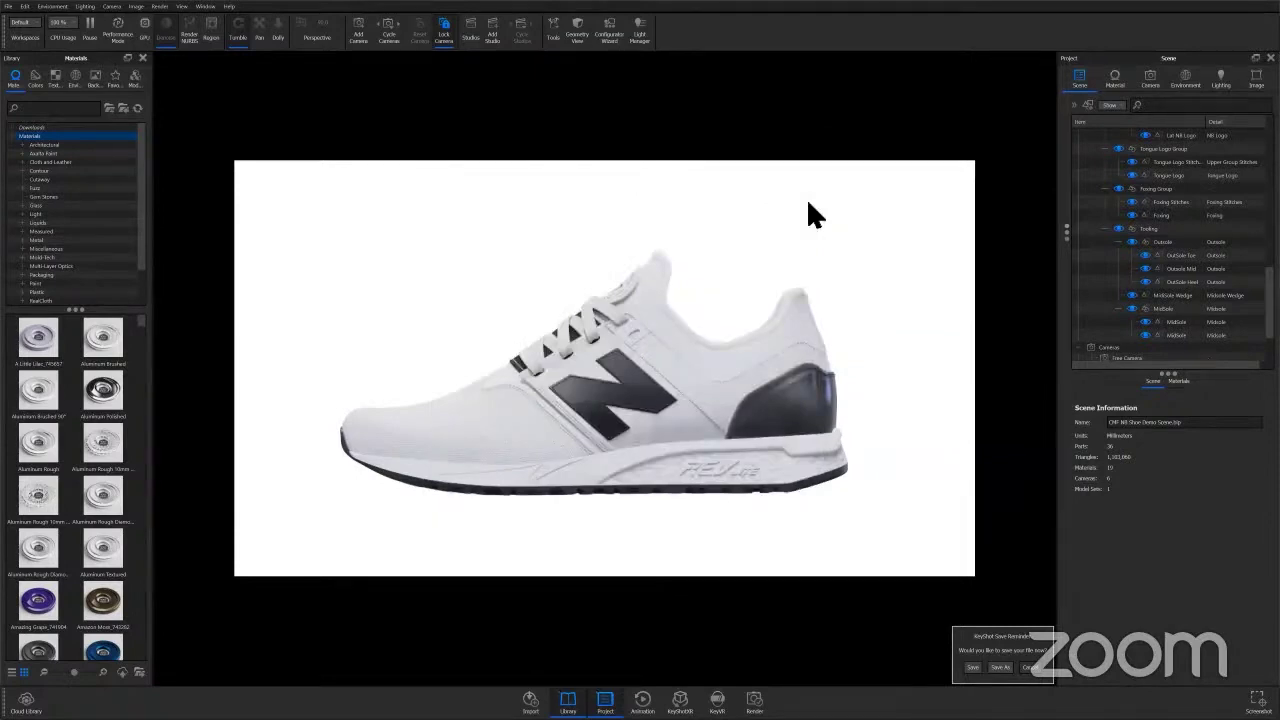
# Open the Material Information Manager from Tools and show the Project materials
pyautogui.click(553, 32)
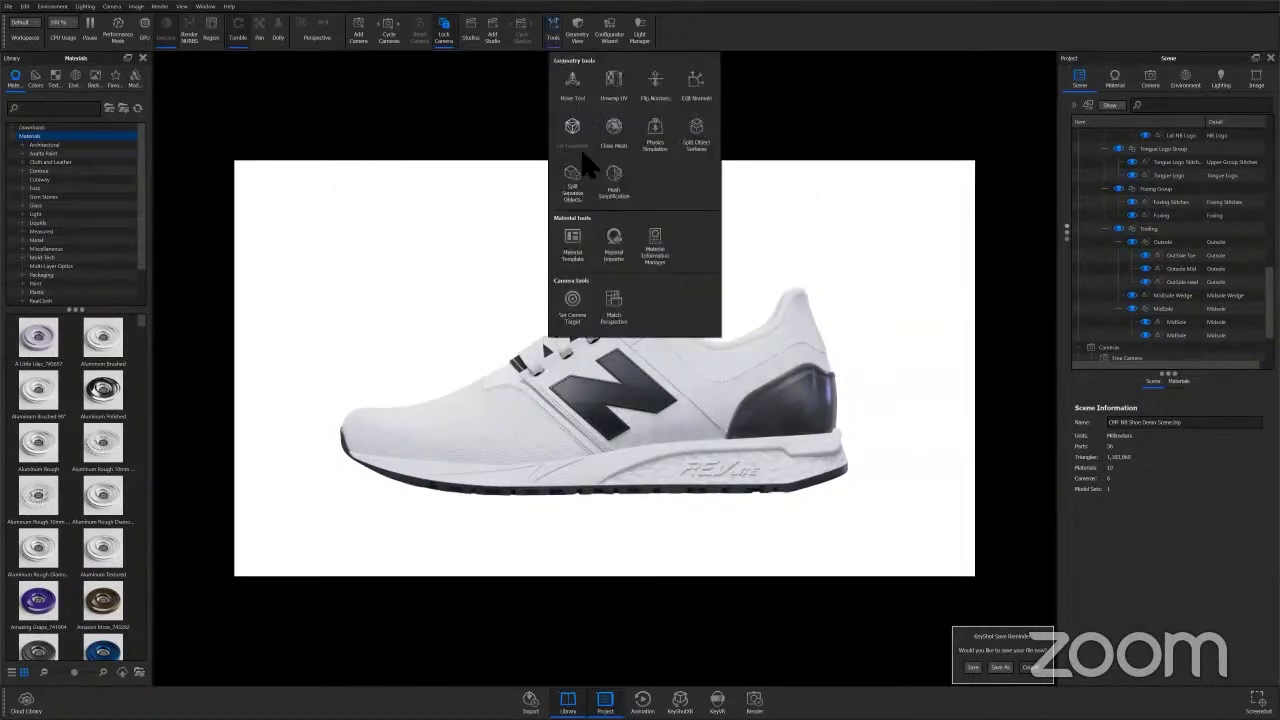
pyautogui.click(656, 239)
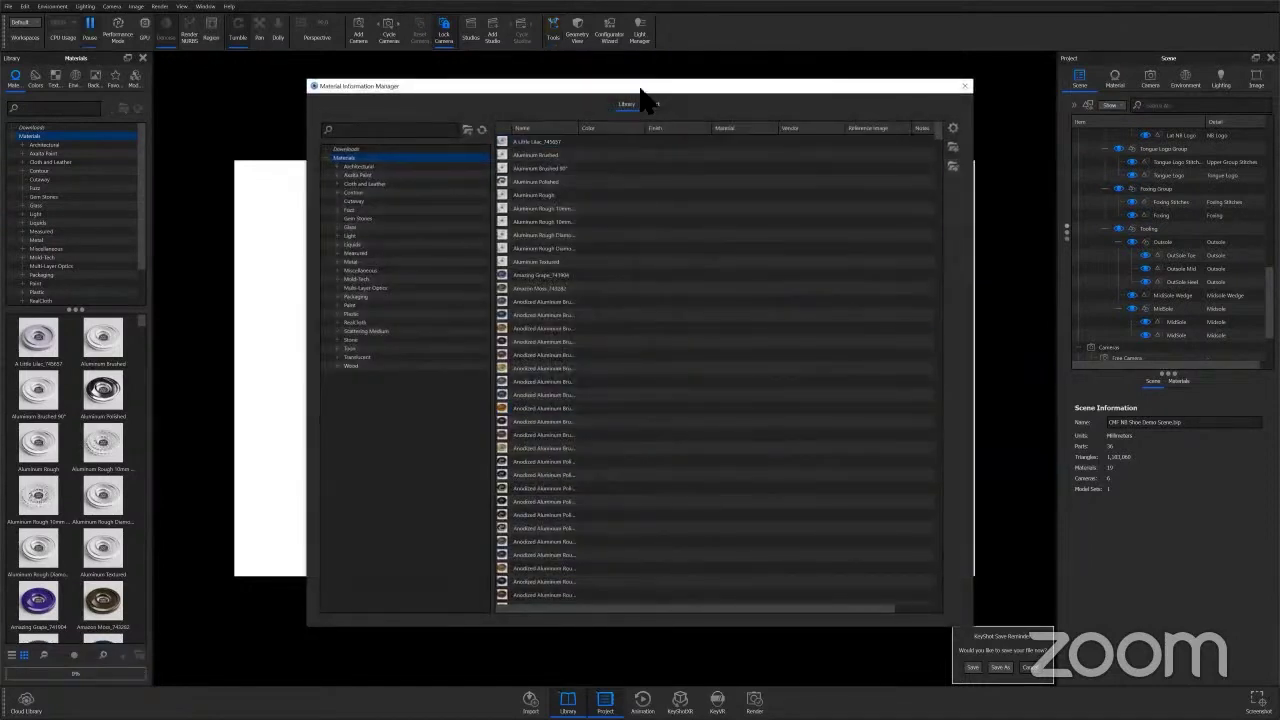
pyautogui.moveTo(636, 88); pyautogui.dragTo(620, 86)
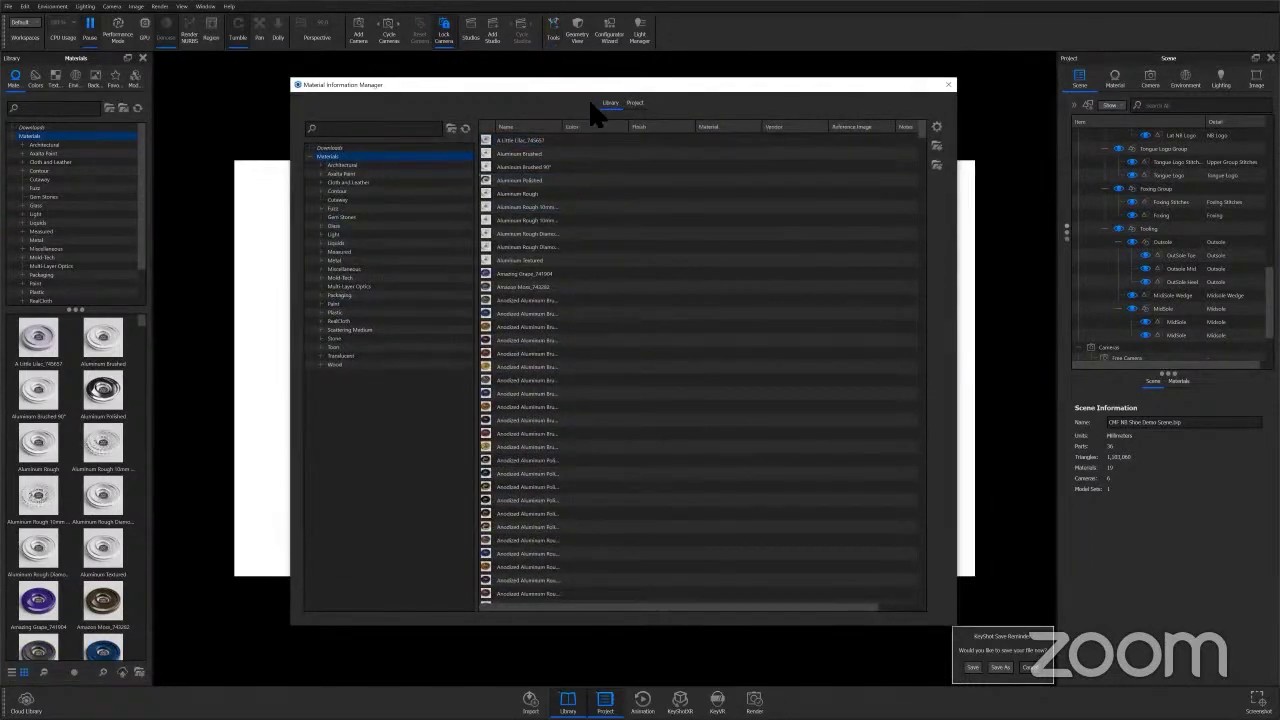
pyautogui.click(635, 104)
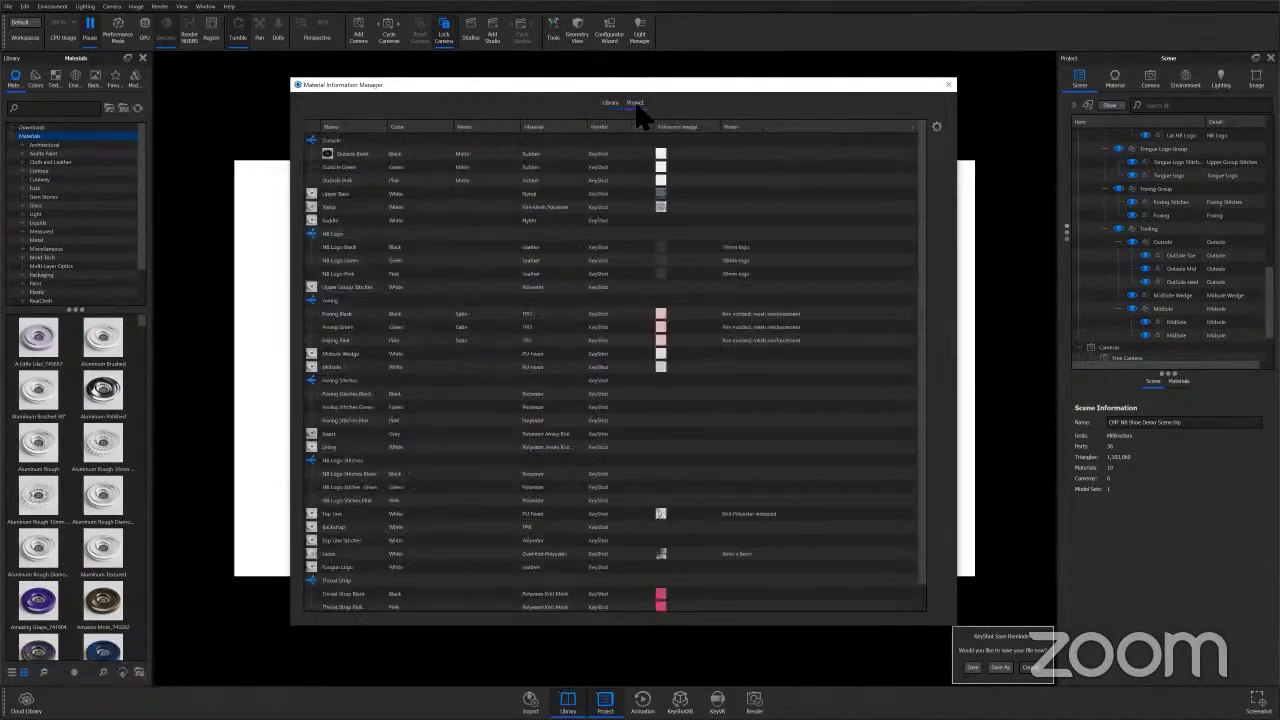
# Enter the note 'Webinar' in the Outsole Black material's Notes cell
pyautogui.click(353, 167)
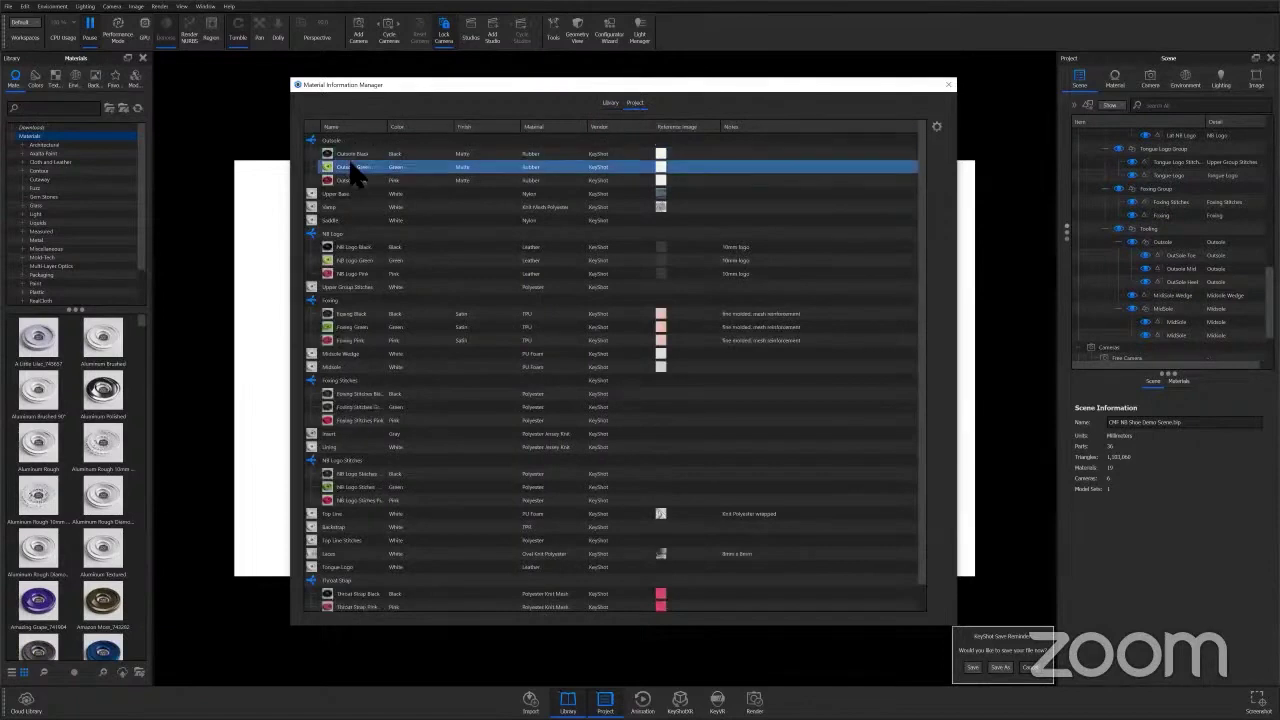
pyautogui.click(352, 233)
pyautogui.click(357, 260)
pyautogui.click(400, 273)
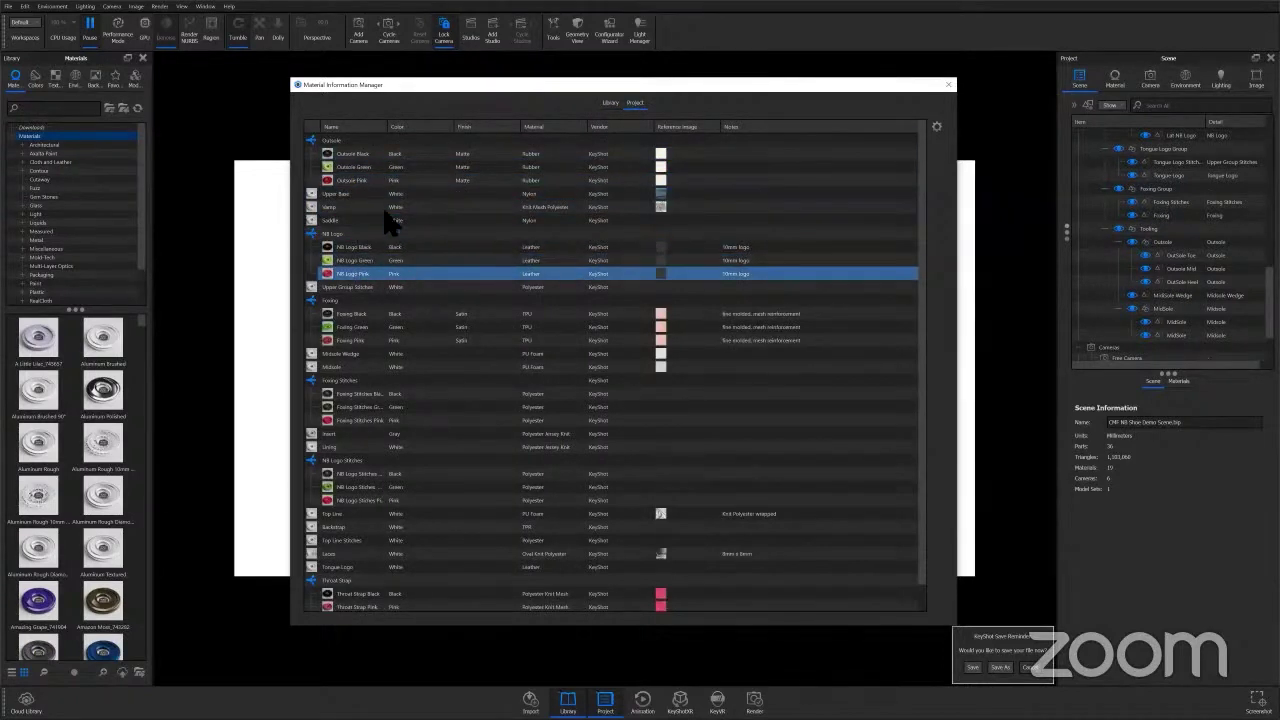
pyautogui.click(342, 154)
pyautogui.click(400, 156)
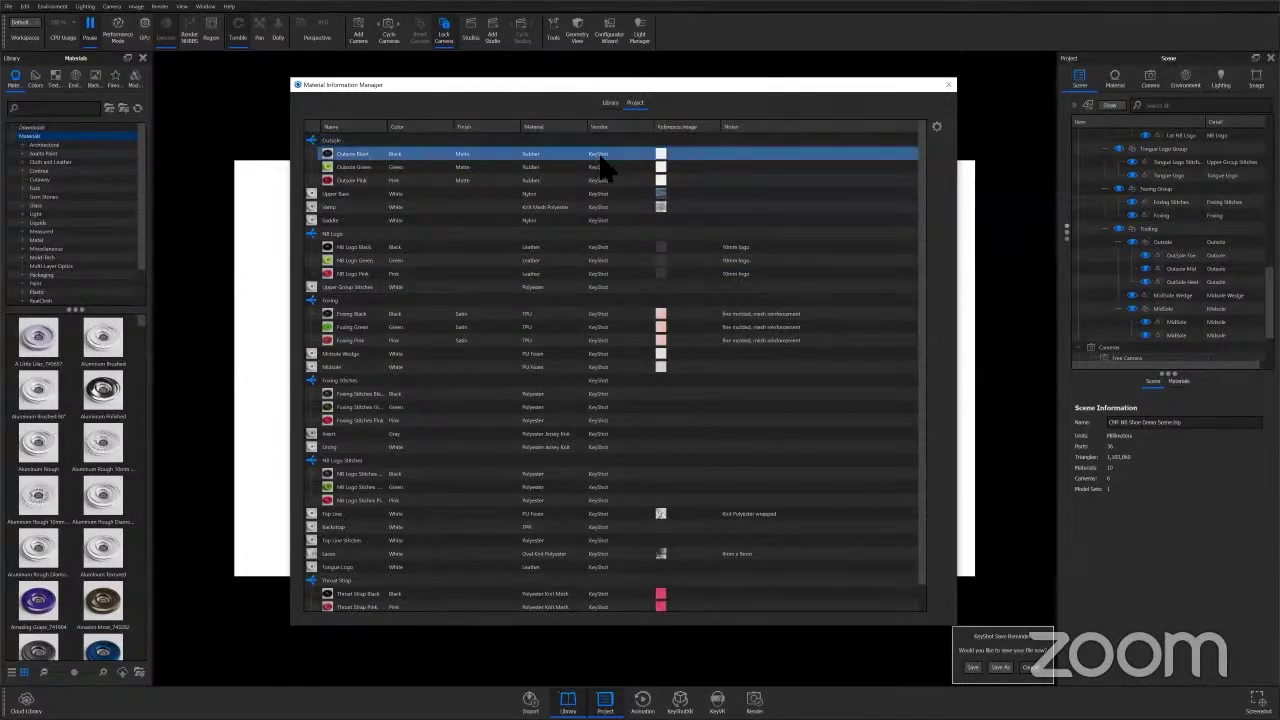
pyautogui.doubleClick(730, 154)
pyautogui.write('Webinar')
pyautogui.press('Return')
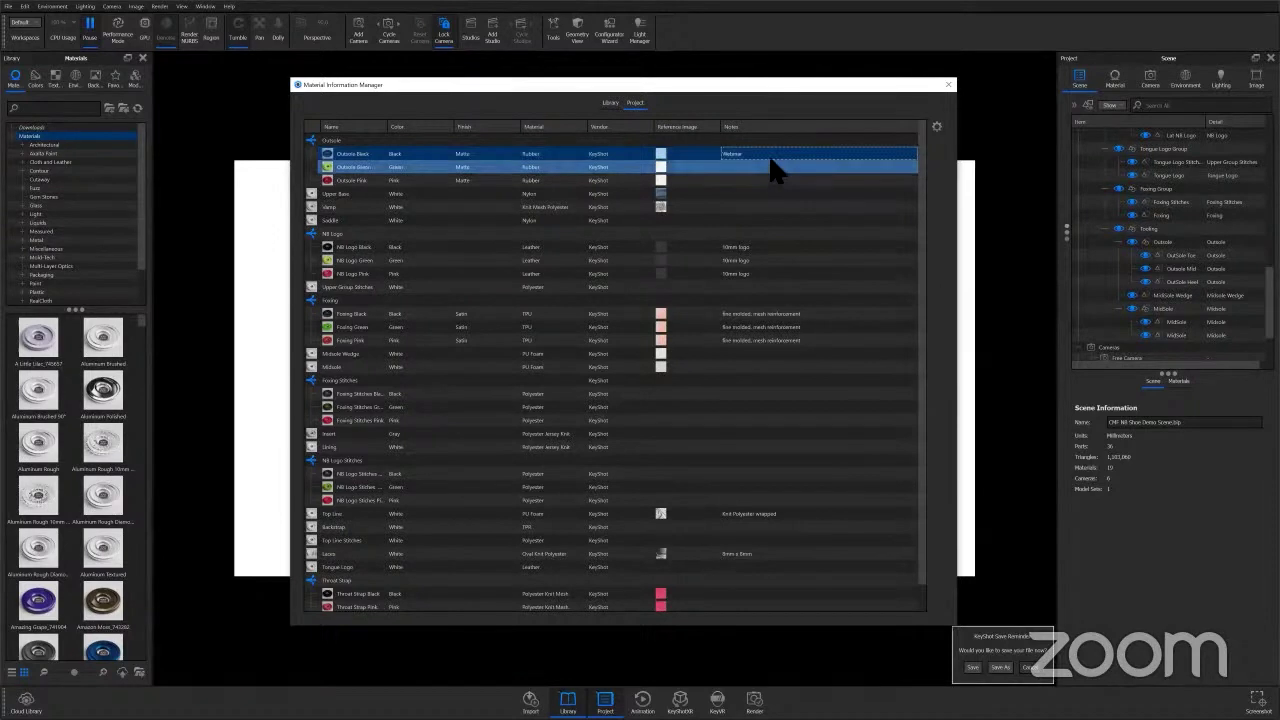
pyautogui.keyDown('ctrl'); pyautogui.click(776, 246); pyautogui.keyUp('ctrl')
pyautogui.click(774, 288)
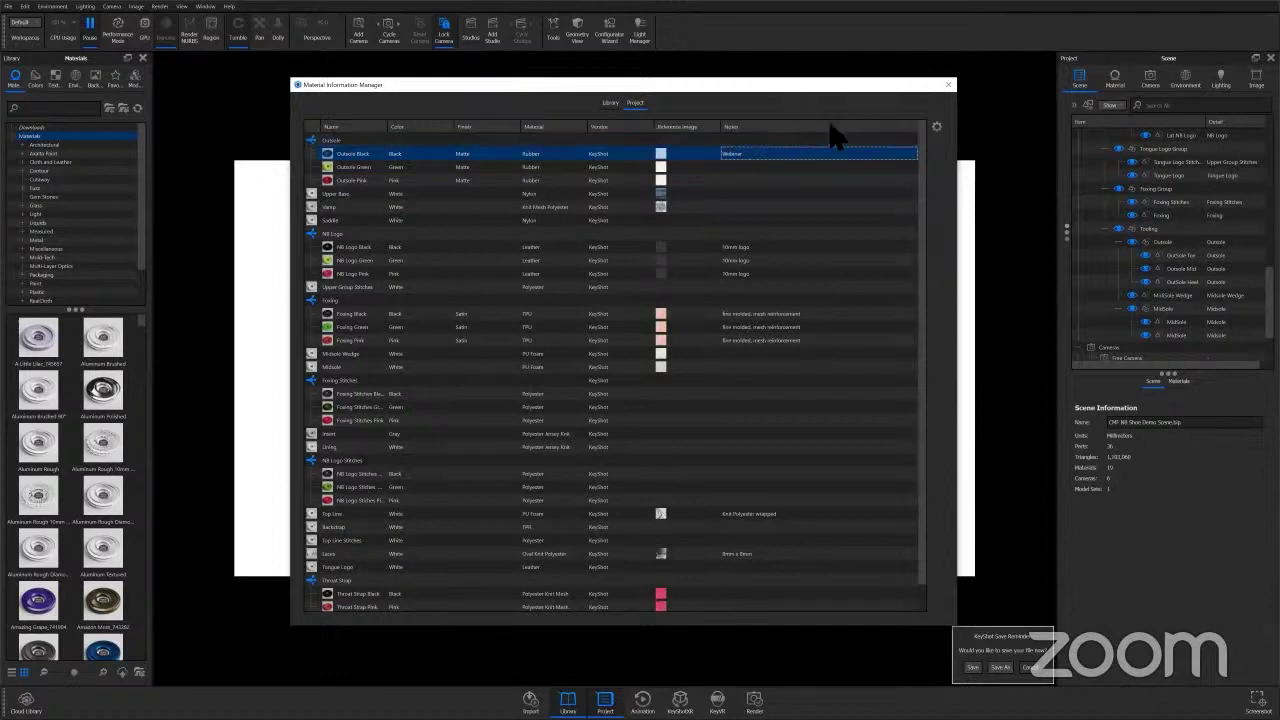
# In the Schema Editor, add a new text property named Price to the New schema
pyautogui.click(937, 127)
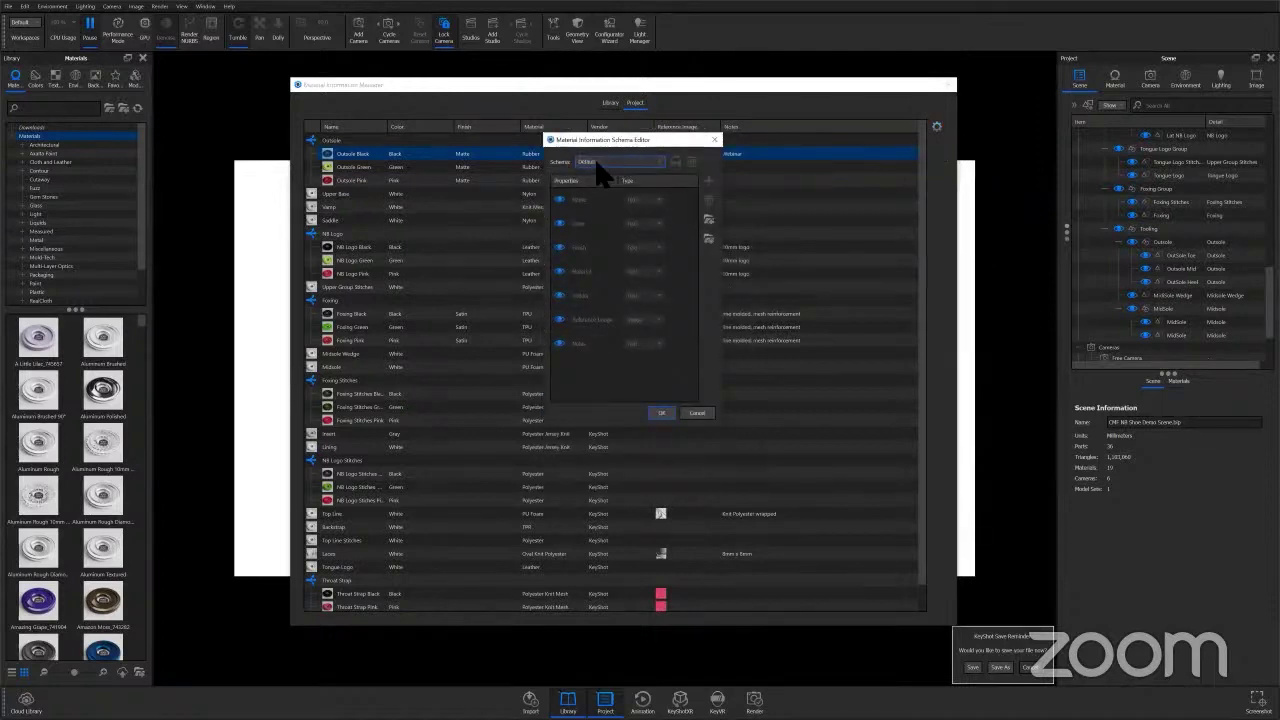
pyautogui.click(652, 160)
pyautogui.click(610, 186)
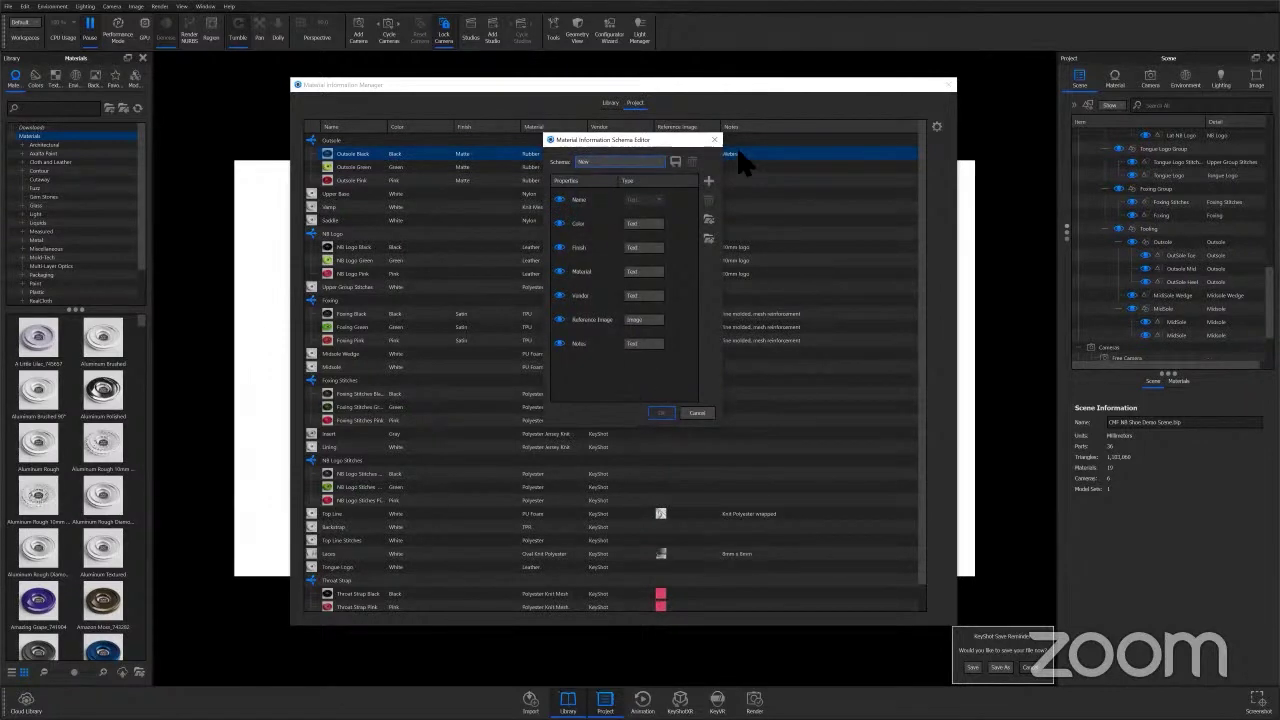
pyautogui.click(708, 180)
pyautogui.doubleClick(588, 368)
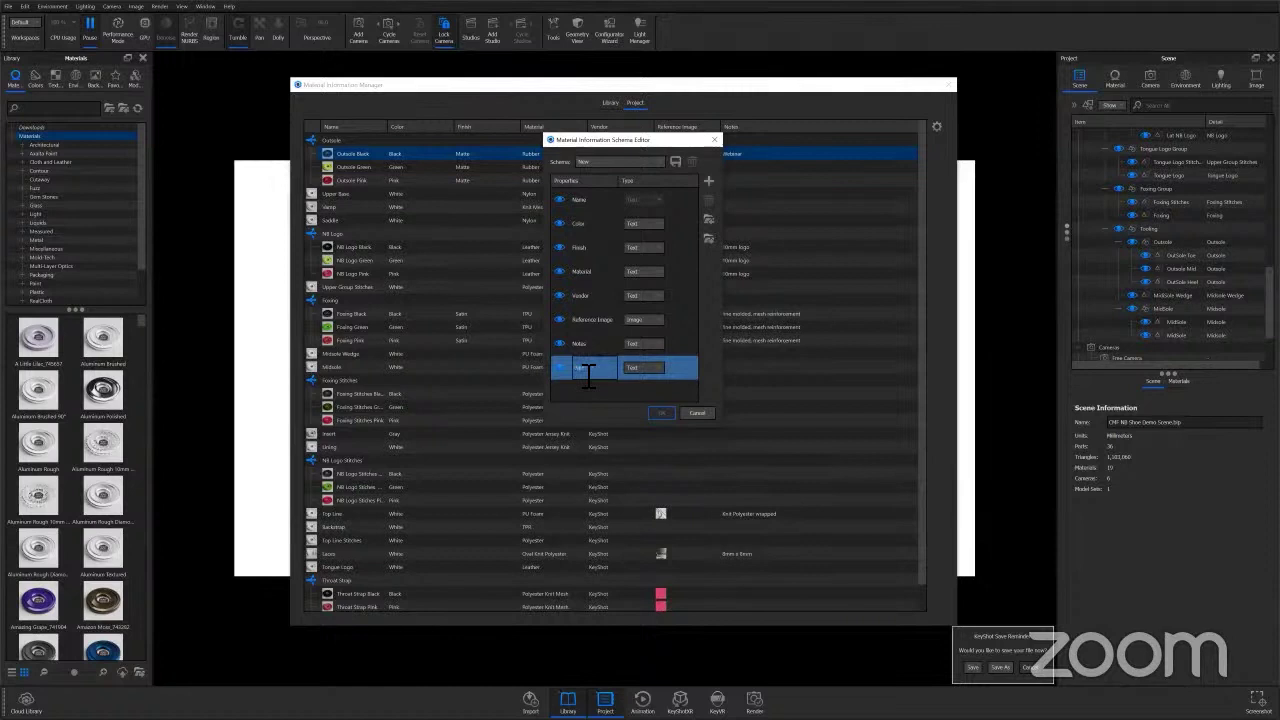
pyautogui.write('Price')
pyautogui.press('Return')
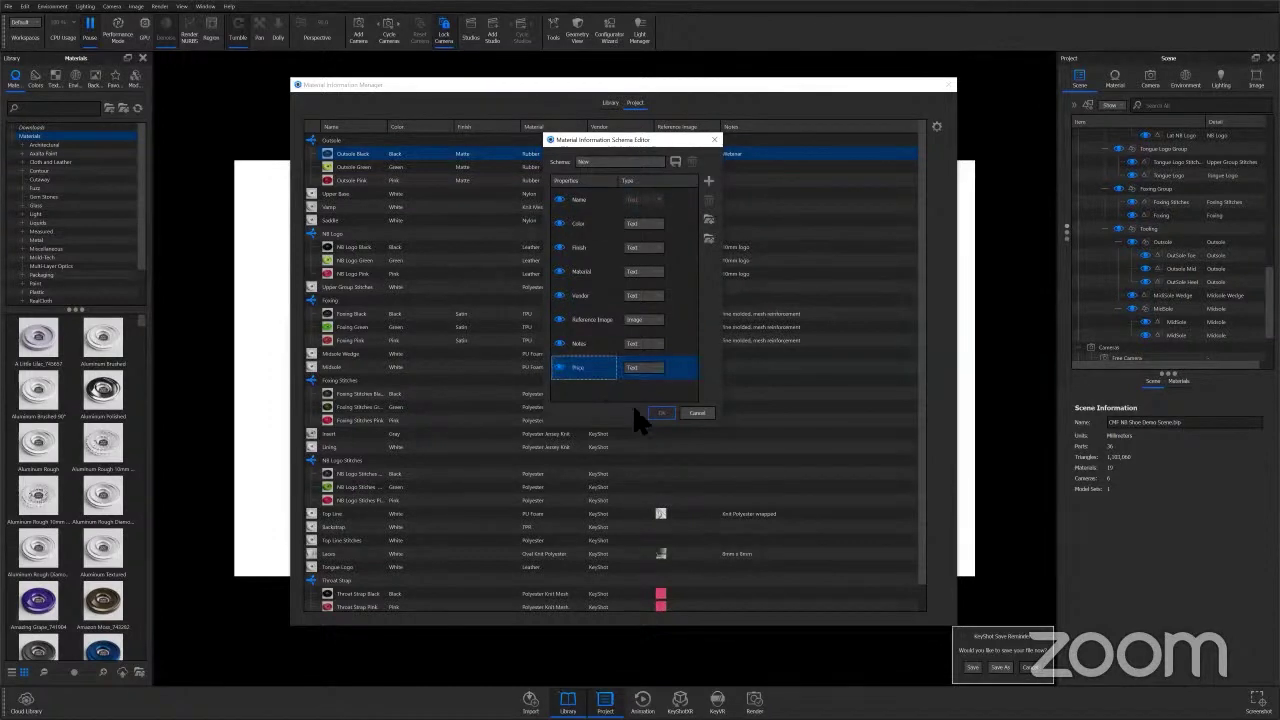
pyautogui.click(650, 368)
pyautogui.click(608, 395)
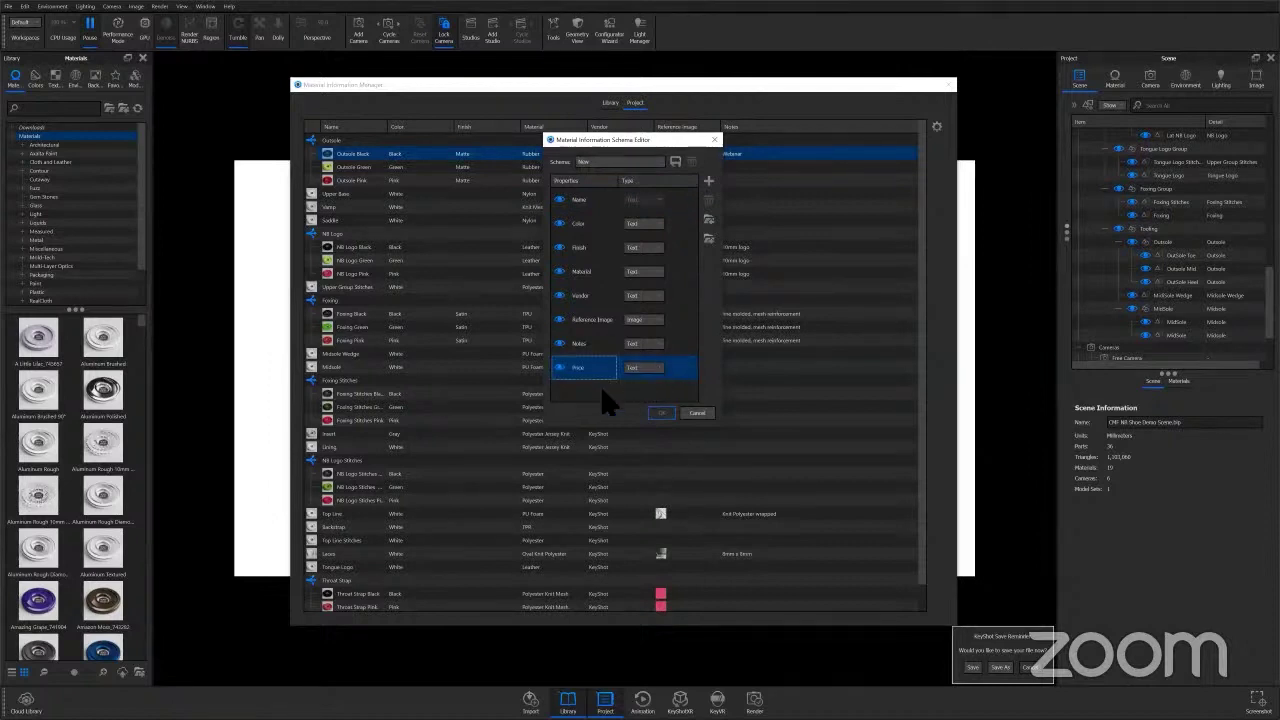
pyautogui.click(646, 319)
pyautogui.click(648, 328)
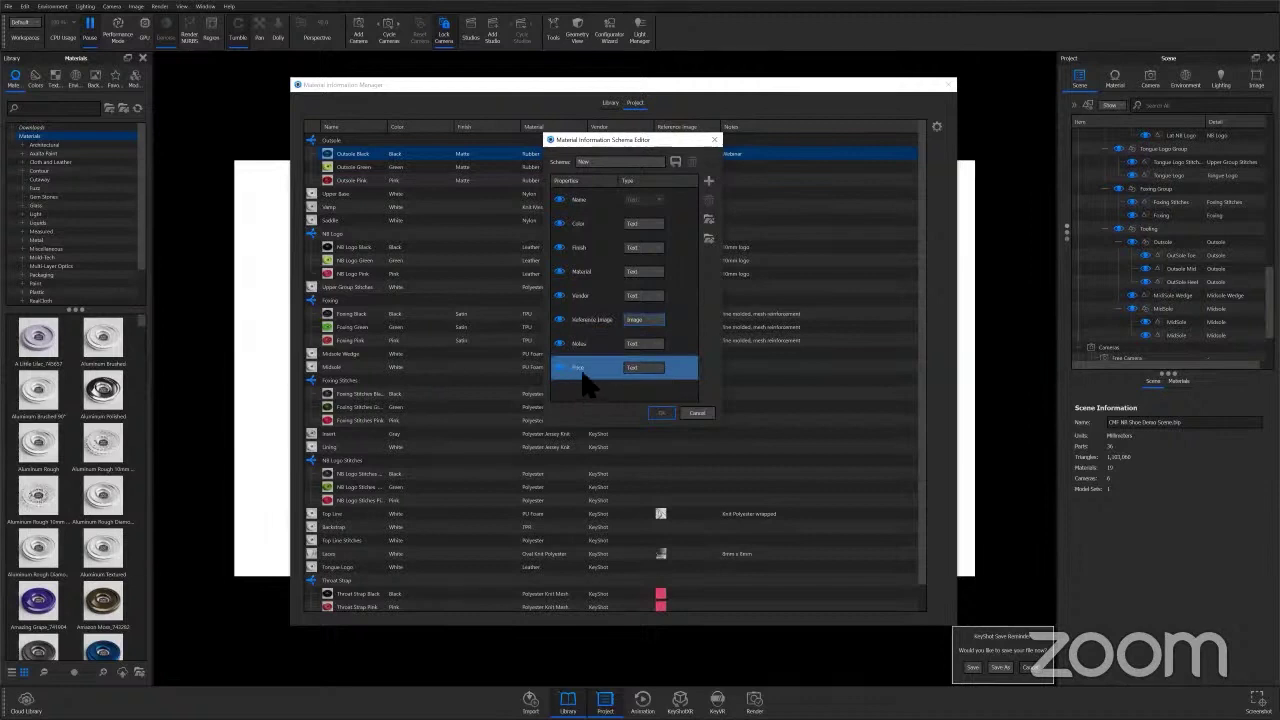
# Save the schema under the name Test and select it from the Schema list
pyautogui.click(675, 162)
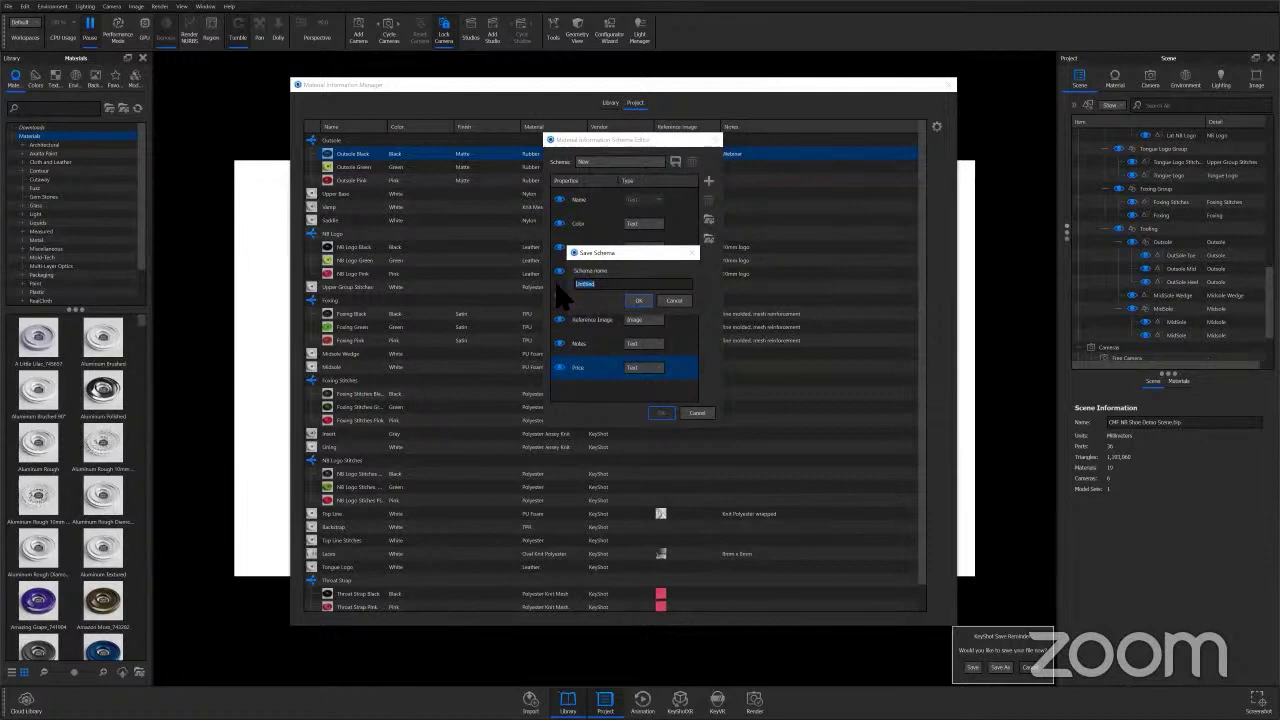
pyautogui.write('Fo')
pyautogui.write('st')
pyautogui.click(638, 300)
pyautogui.click(656, 160)
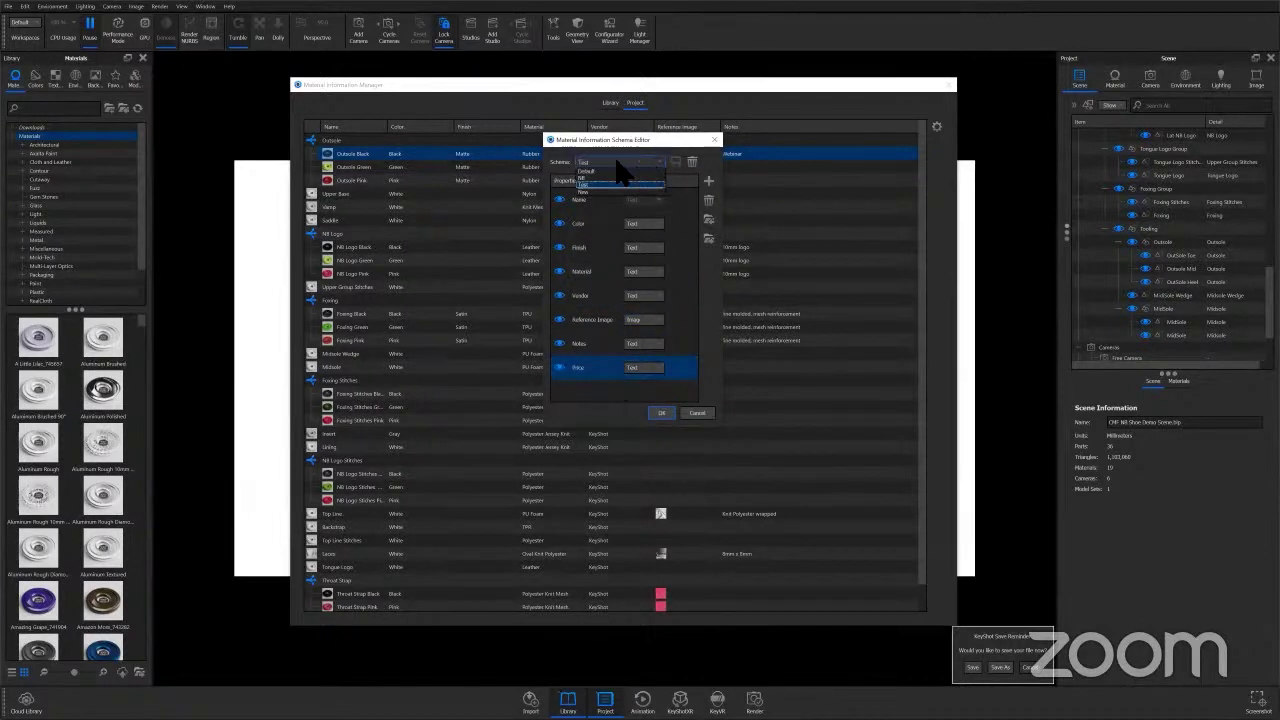
pyautogui.click(599, 166)
pyautogui.scroll(1, 598, 163)
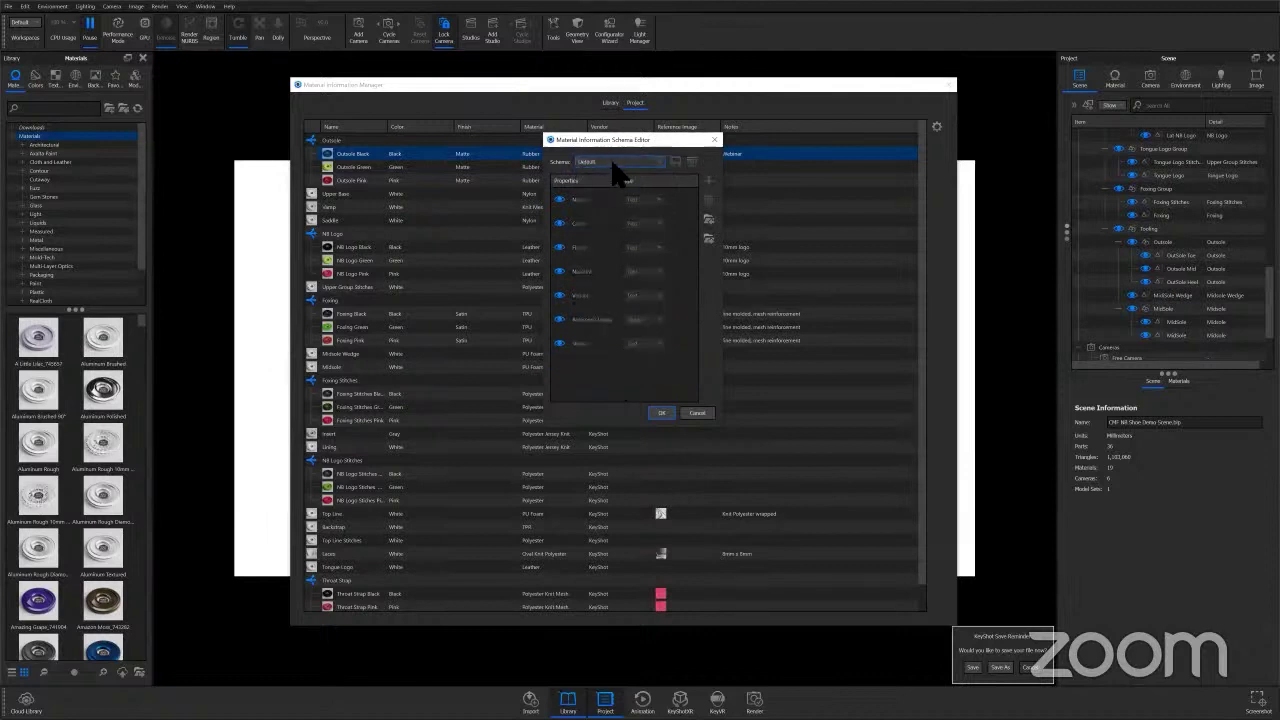
pyautogui.click(620, 163)
pyautogui.click(607, 188)
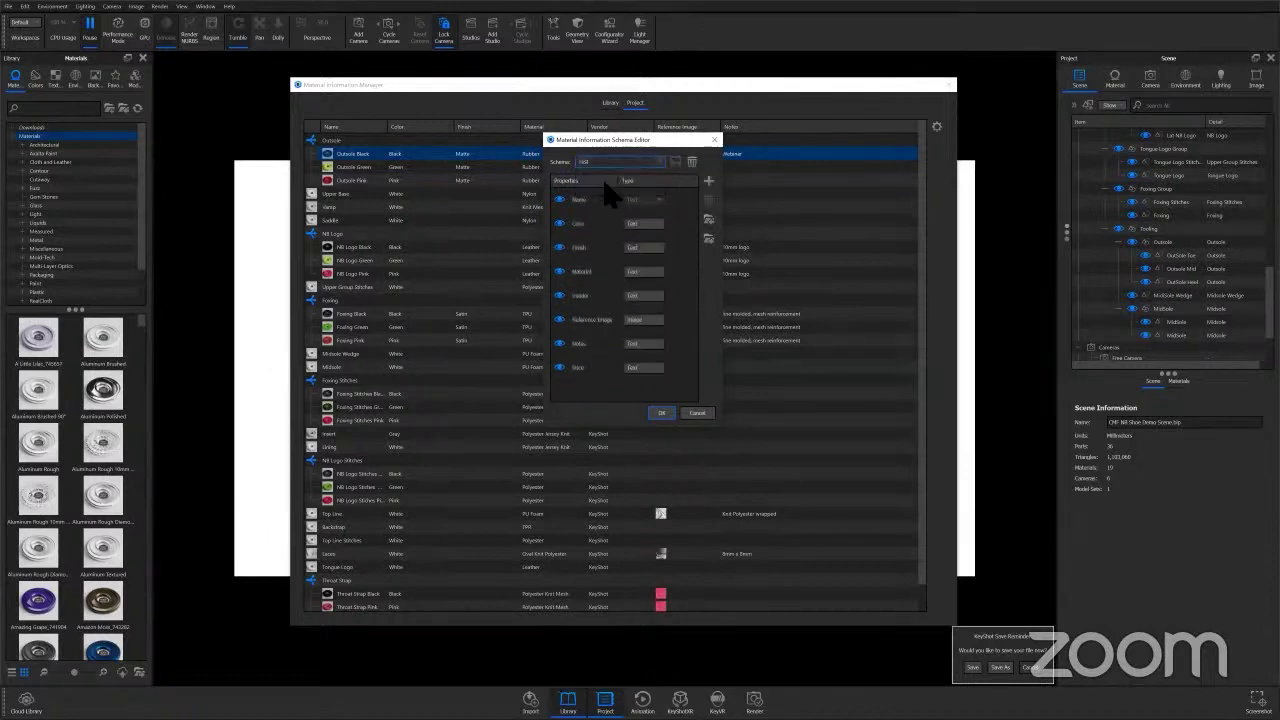
# Apply the Test schema, enter Price 100 for Outsole Black, then close the manager
pyautogui.click(660, 412)
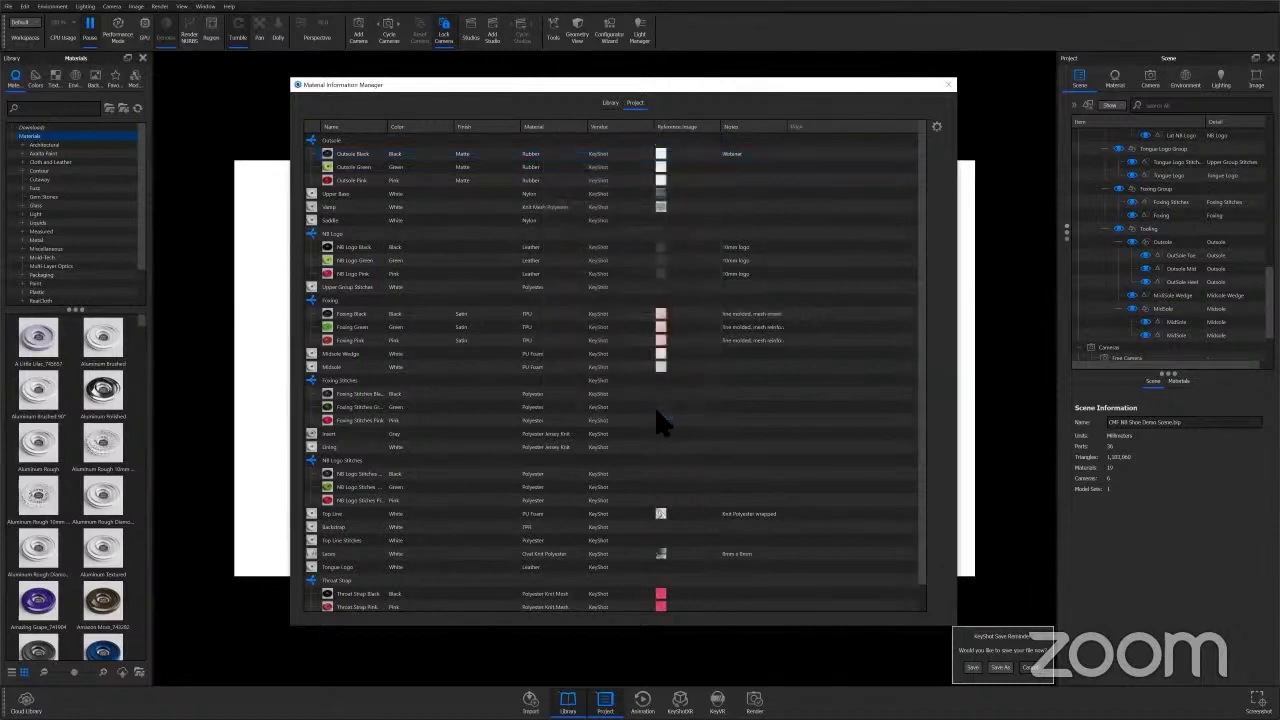
pyautogui.click(799, 153)
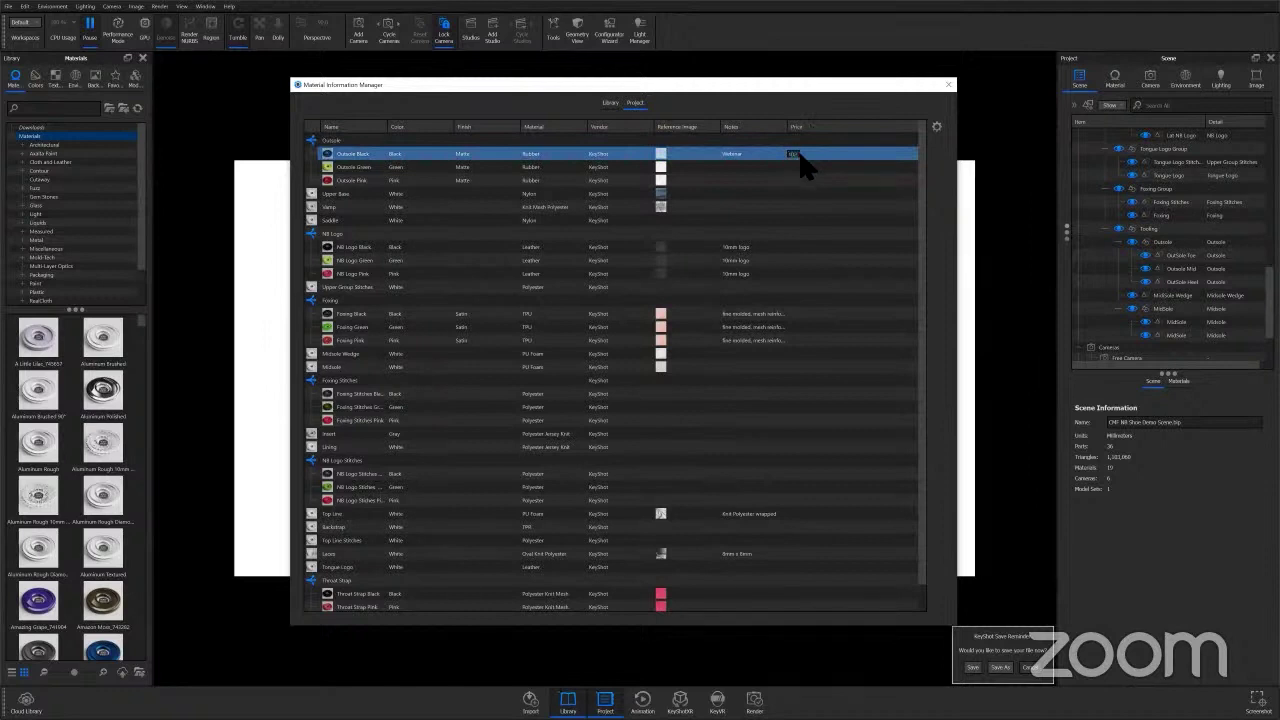
pyautogui.write('100')
pyautogui.click(892, 112)
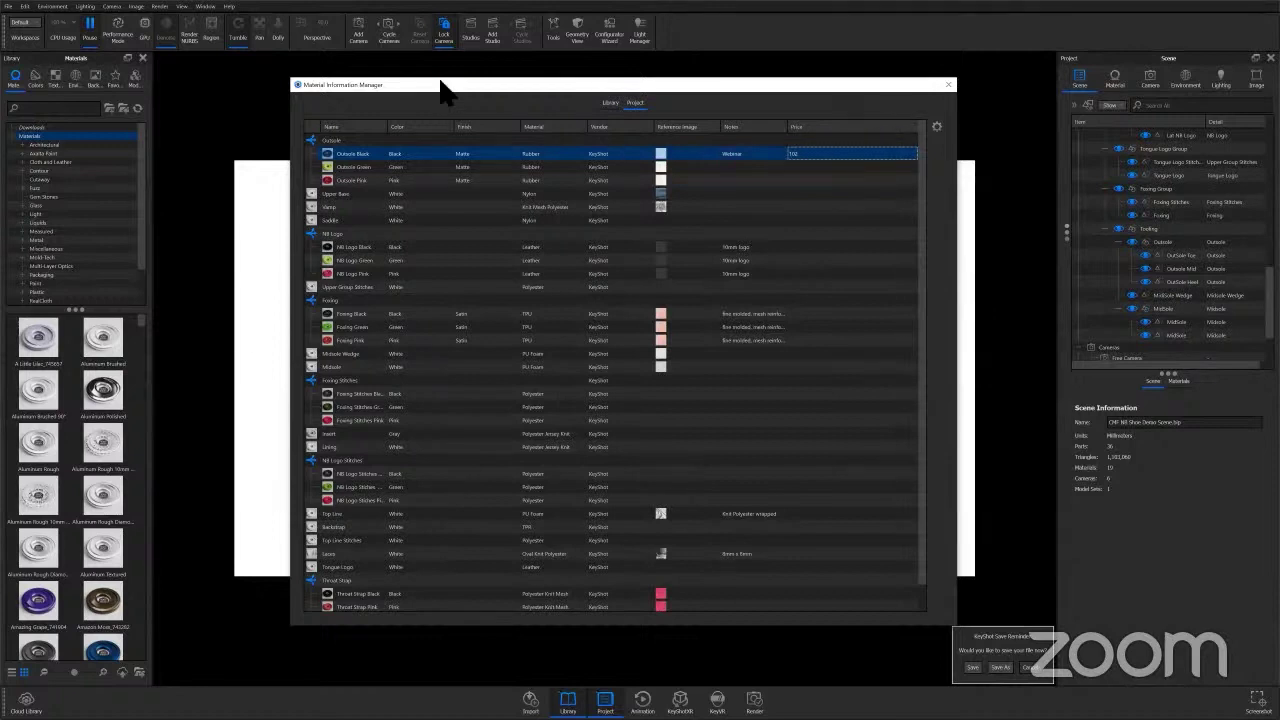
pyautogui.click(588, 195)
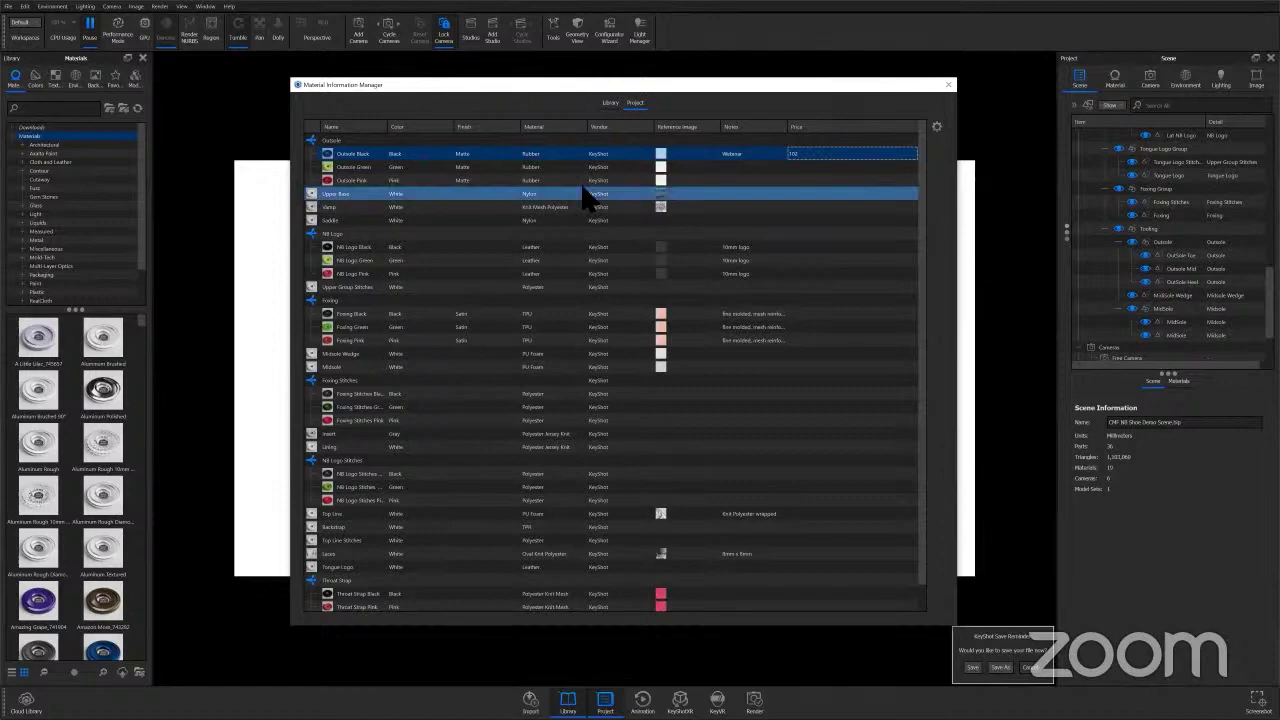
pyautogui.click(948, 84)
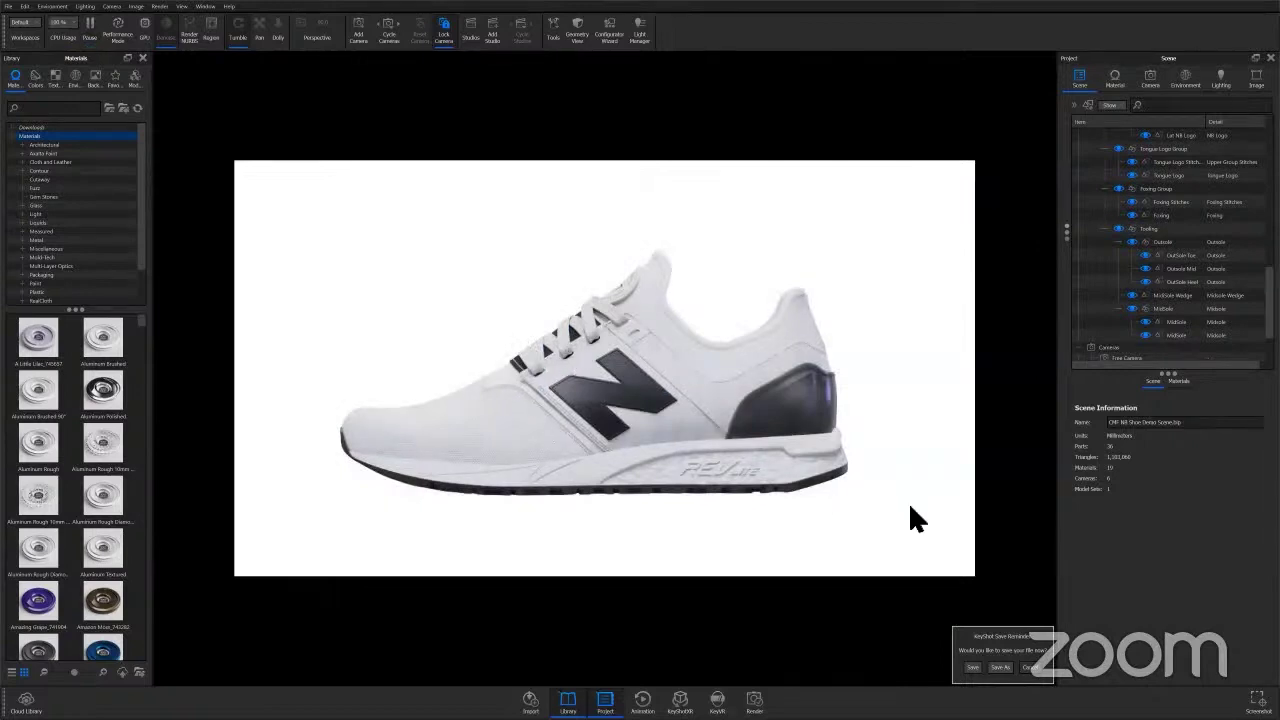
# Pause the real-time render, reopen Render settings with Ctrl+P and open the CMF callout setup
pyautogui.hotkey('ctrl', 'p')
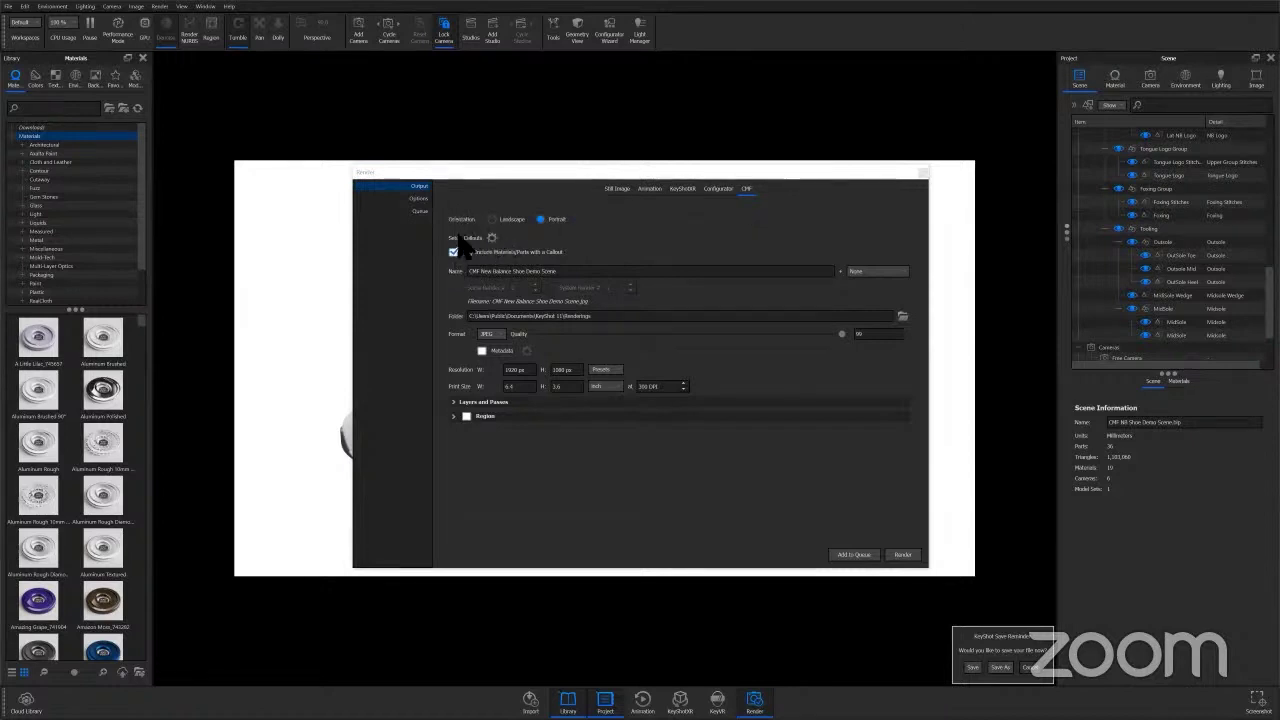
pyautogui.click(492, 239)
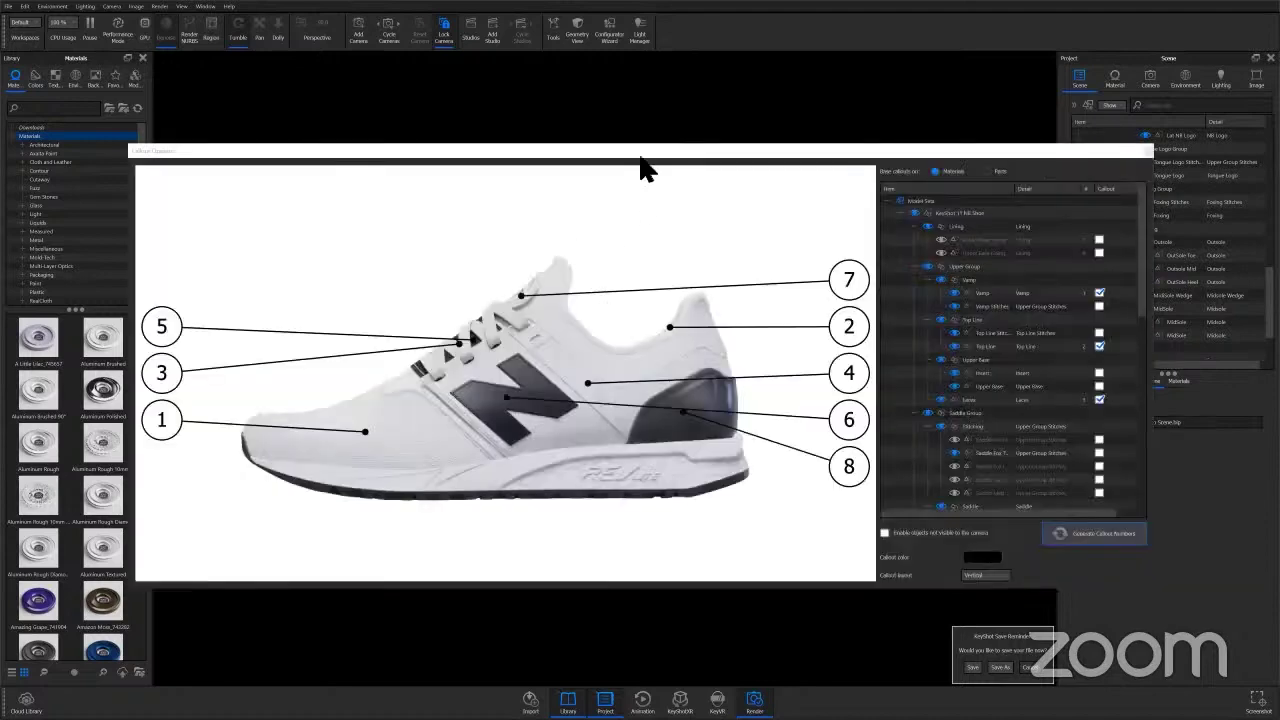
pyautogui.click(1148, 152)
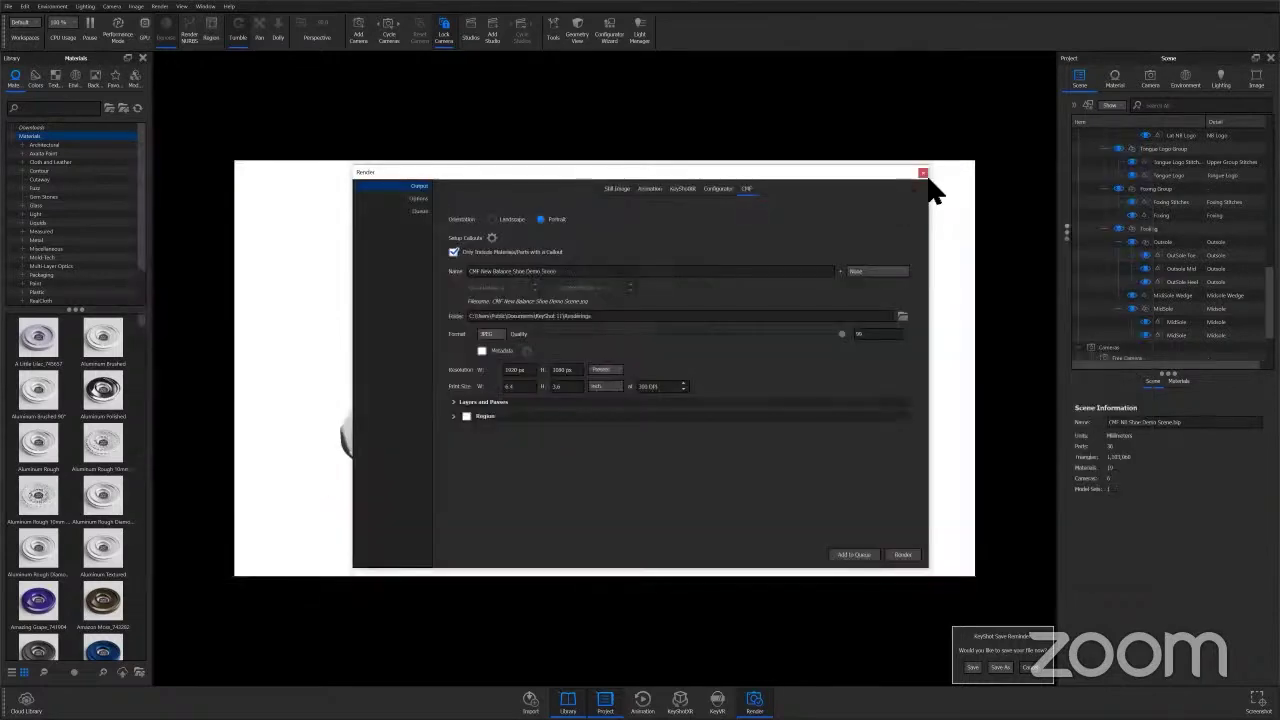
pyautogui.click(923, 172)
pyautogui.click(90, 24)
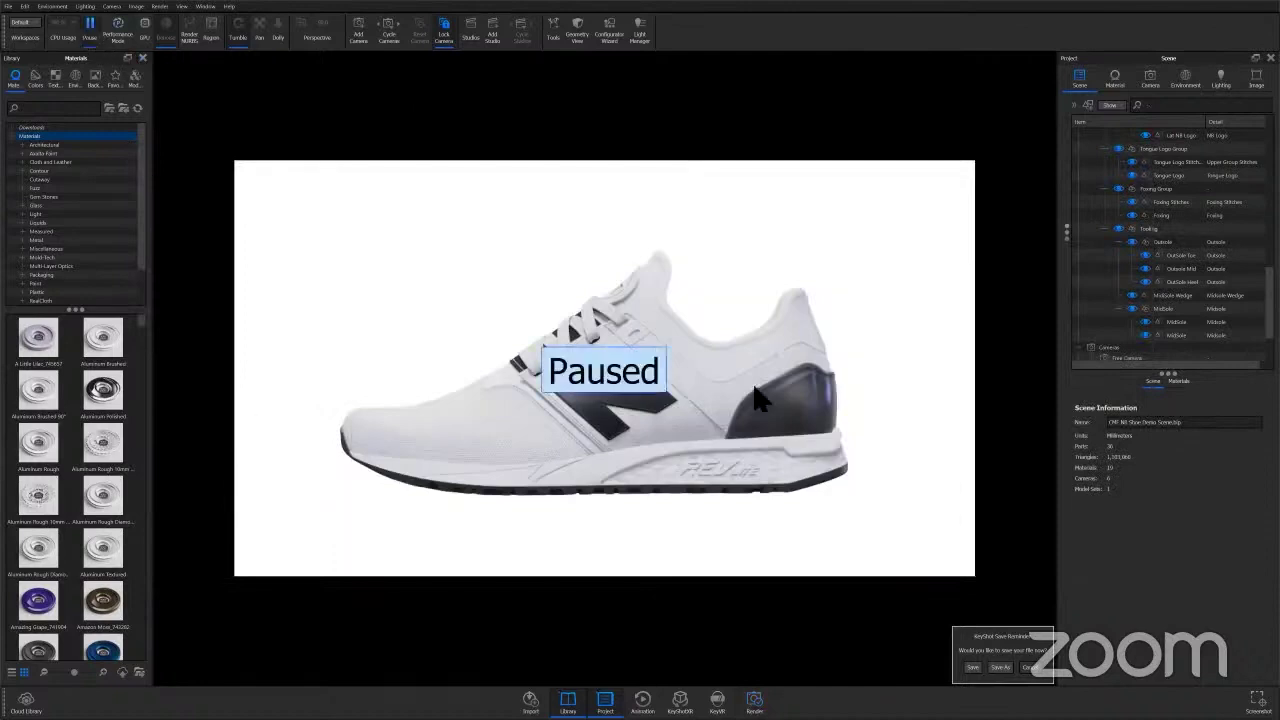
pyautogui.hotkey('ctrl', 'p')
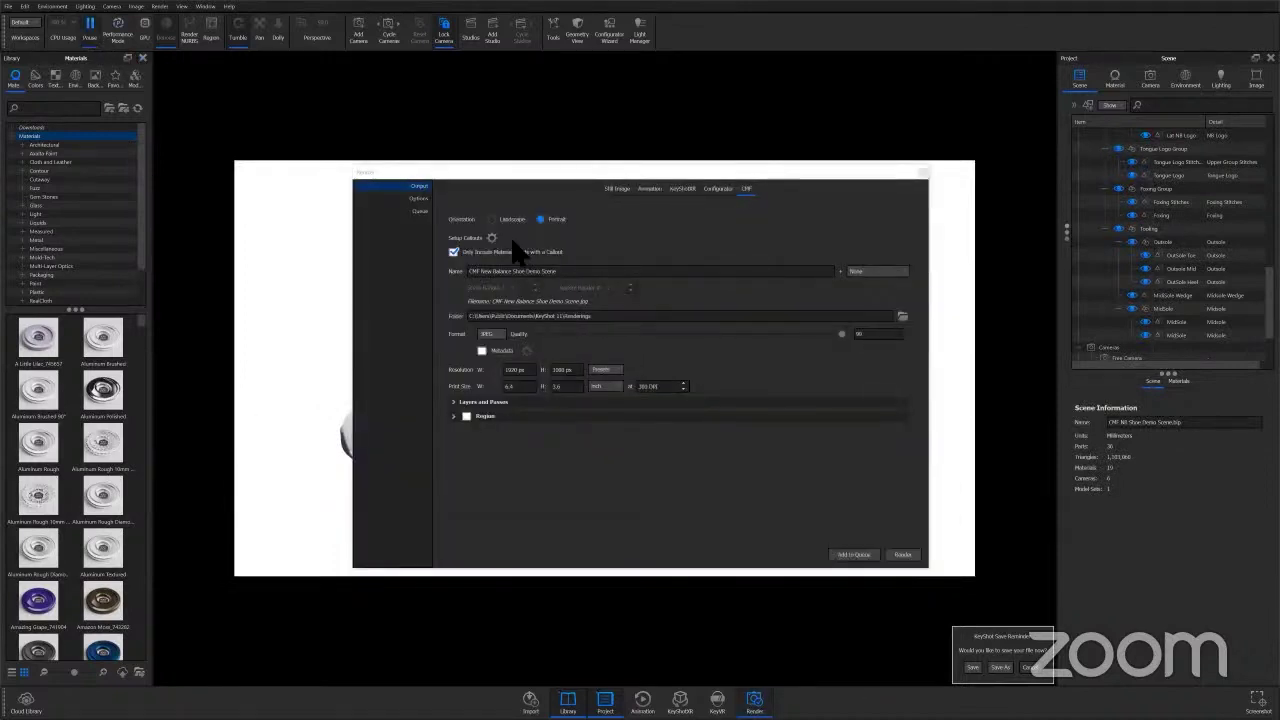
pyautogui.click(528, 256)
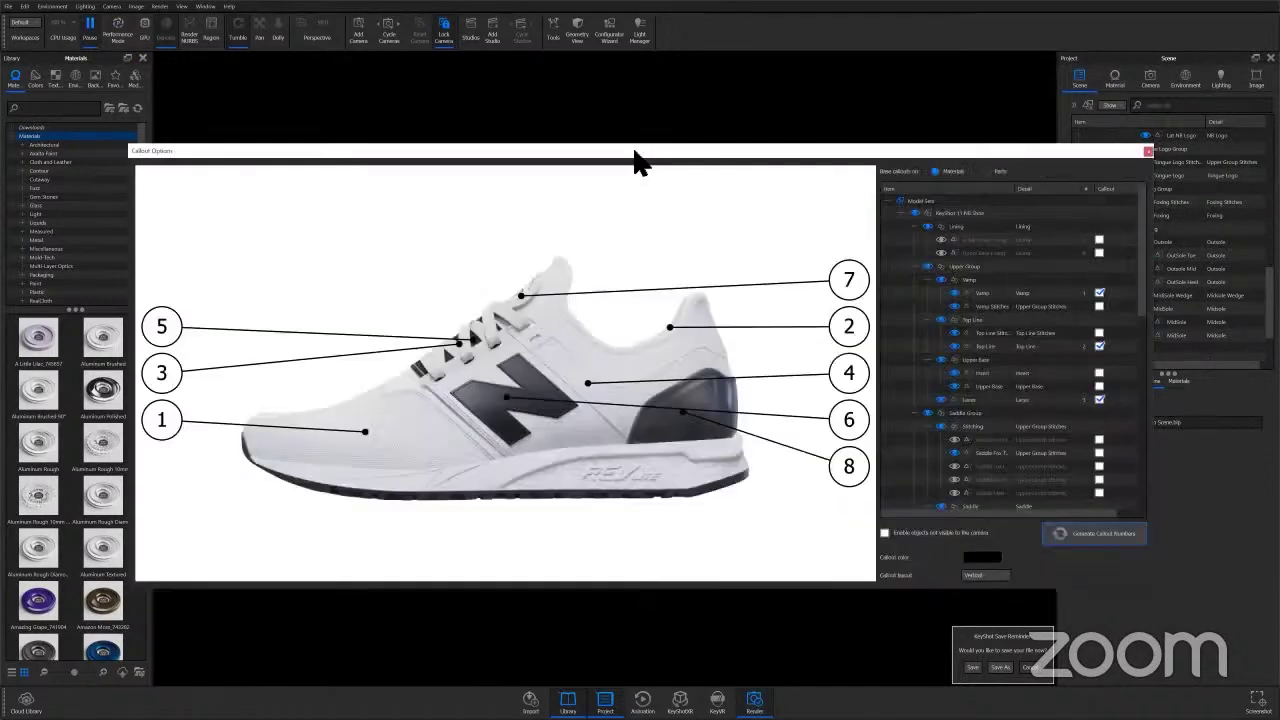
pyautogui.click(950, 293)
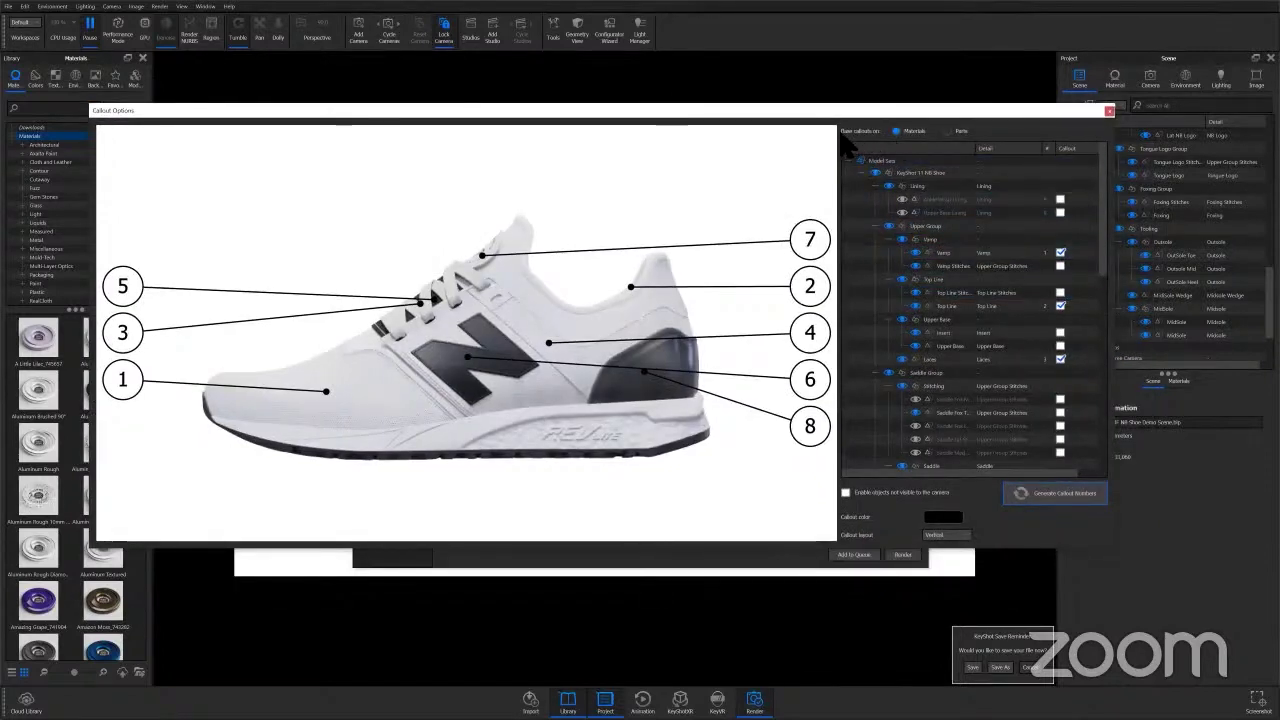
# Regenerate callouts from materials and add callout 10 for the saddle stitching part
pyautogui.click(949, 131)
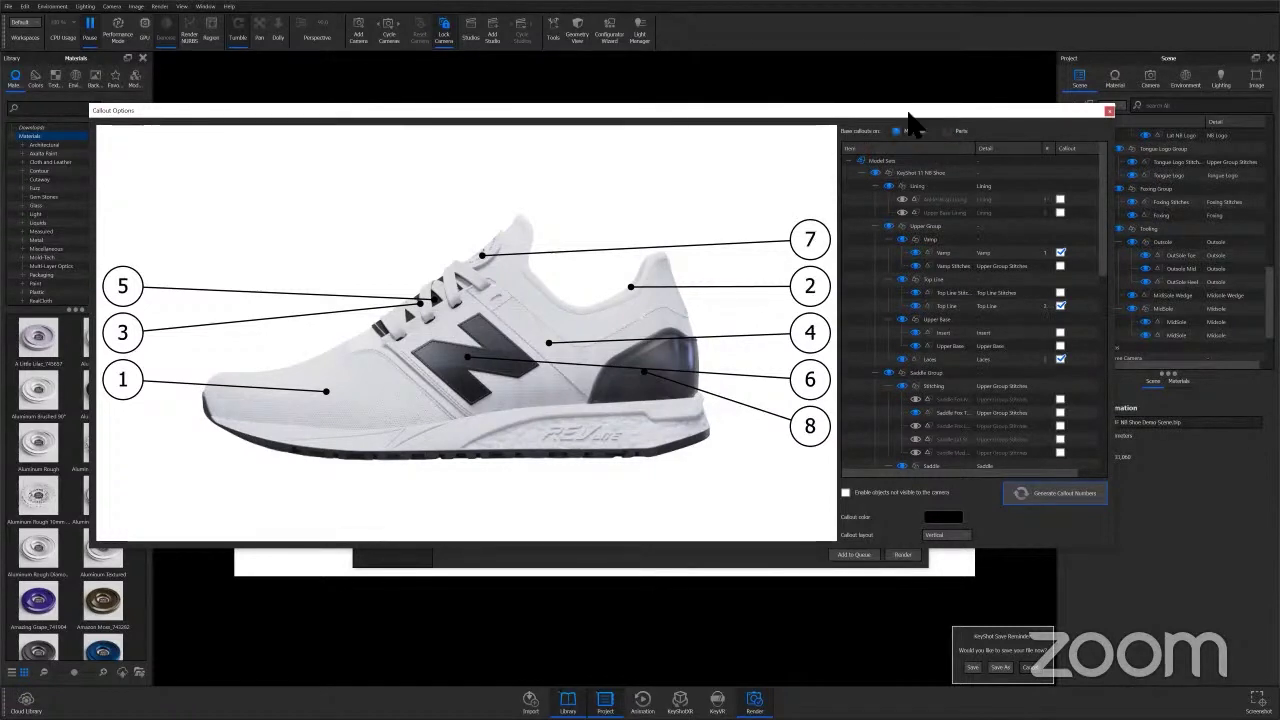
pyautogui.click(983, 284)
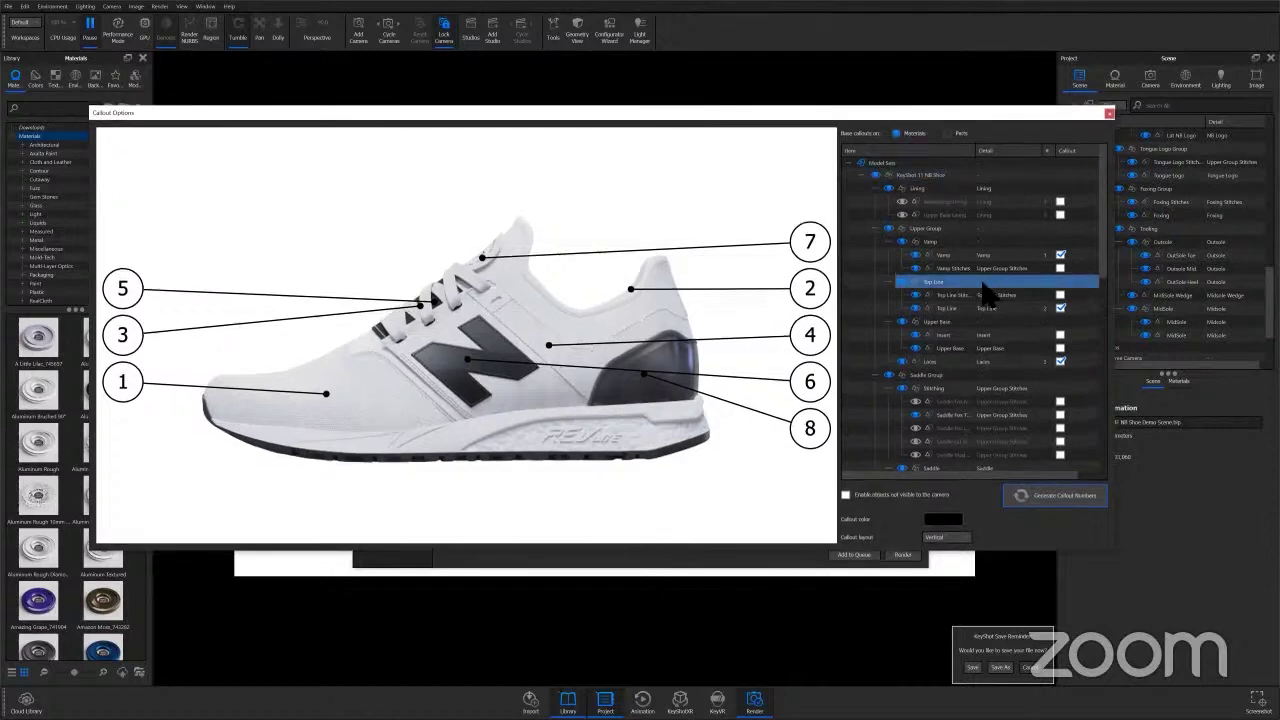
pyautogui.moveTo(1105, 214); pyautogui.dragTo(1110, 258)
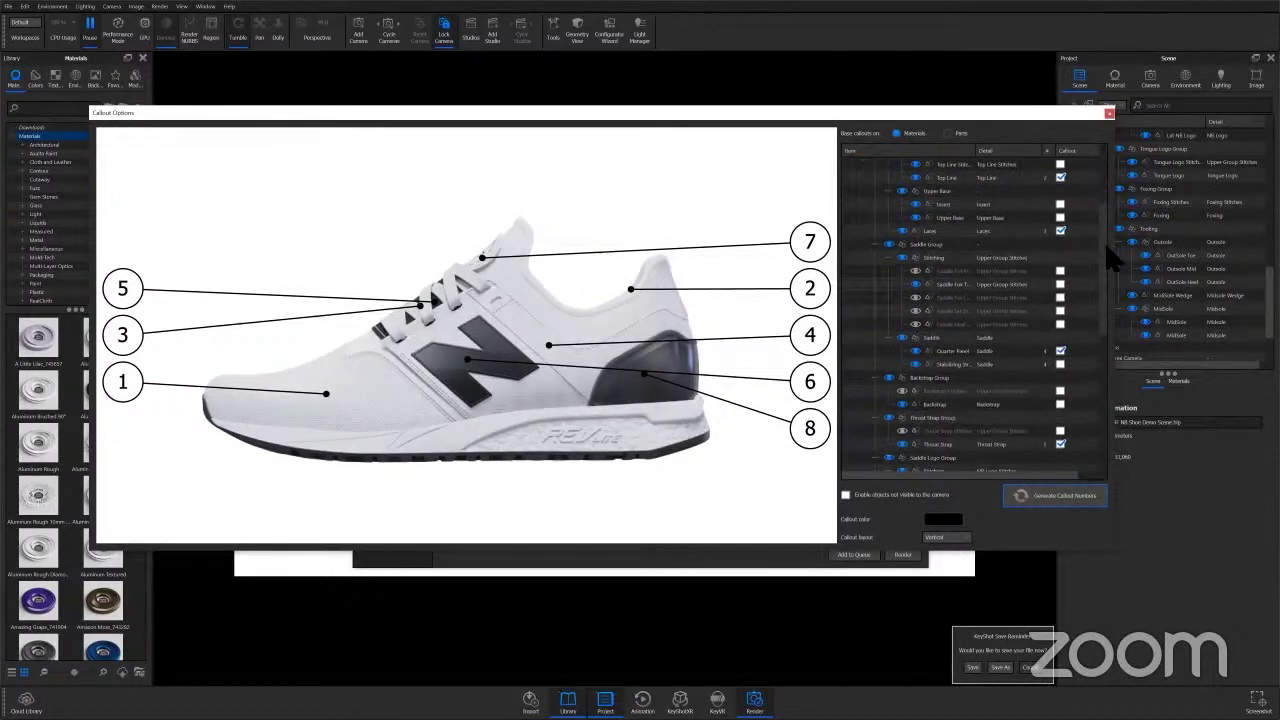
pyautogui.click(954, 285)
pyautogui.click(1060, 284)
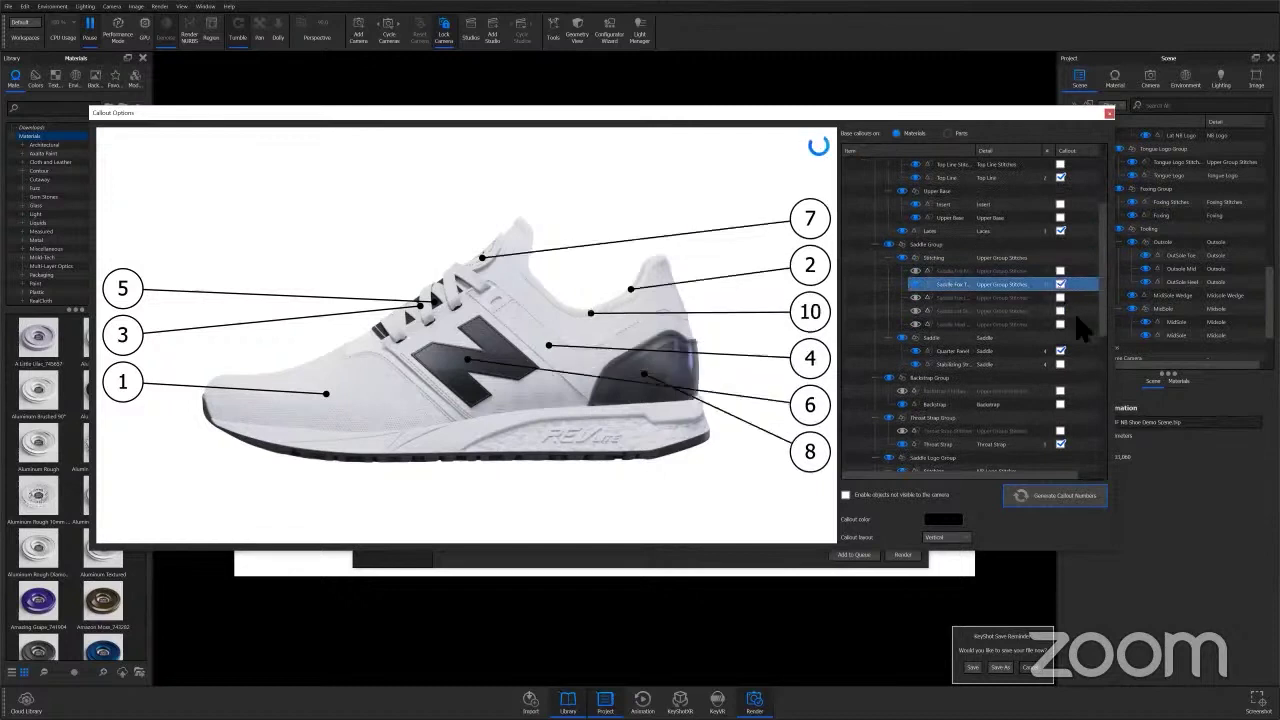
pyautogui.moveTo(1103, 234); pyautogui.dragTo(1103, 255)
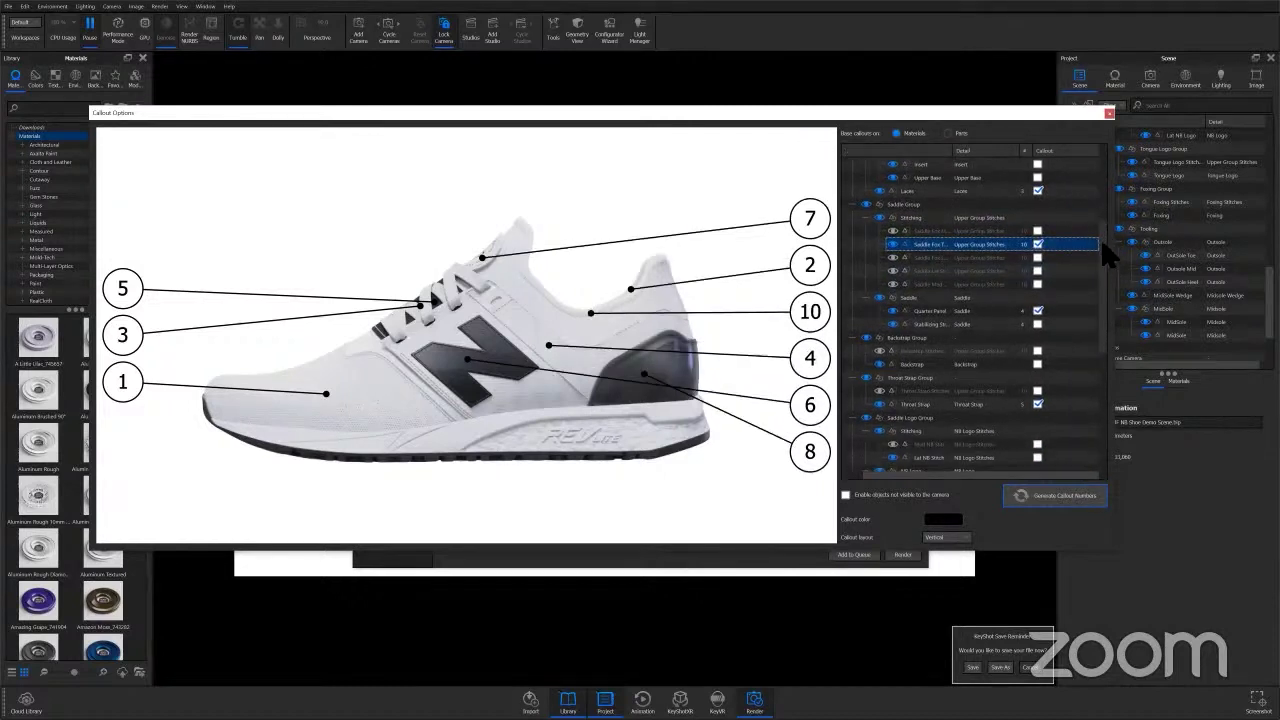
# Remove the Tongue Logo and Foxing callouts and add a callout for the Outsole Toe
pyautogui.scroll(-2, 1105, 260)
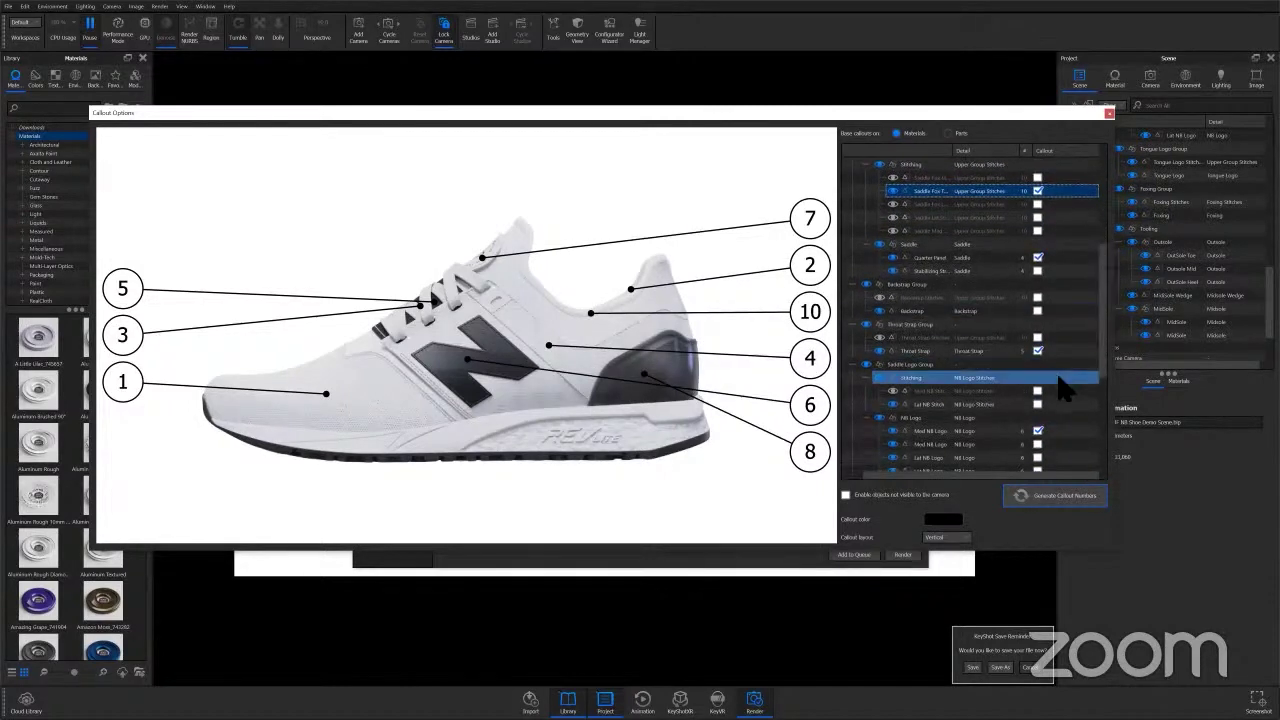
pyautogui.scroll(-5, 1063, 388)
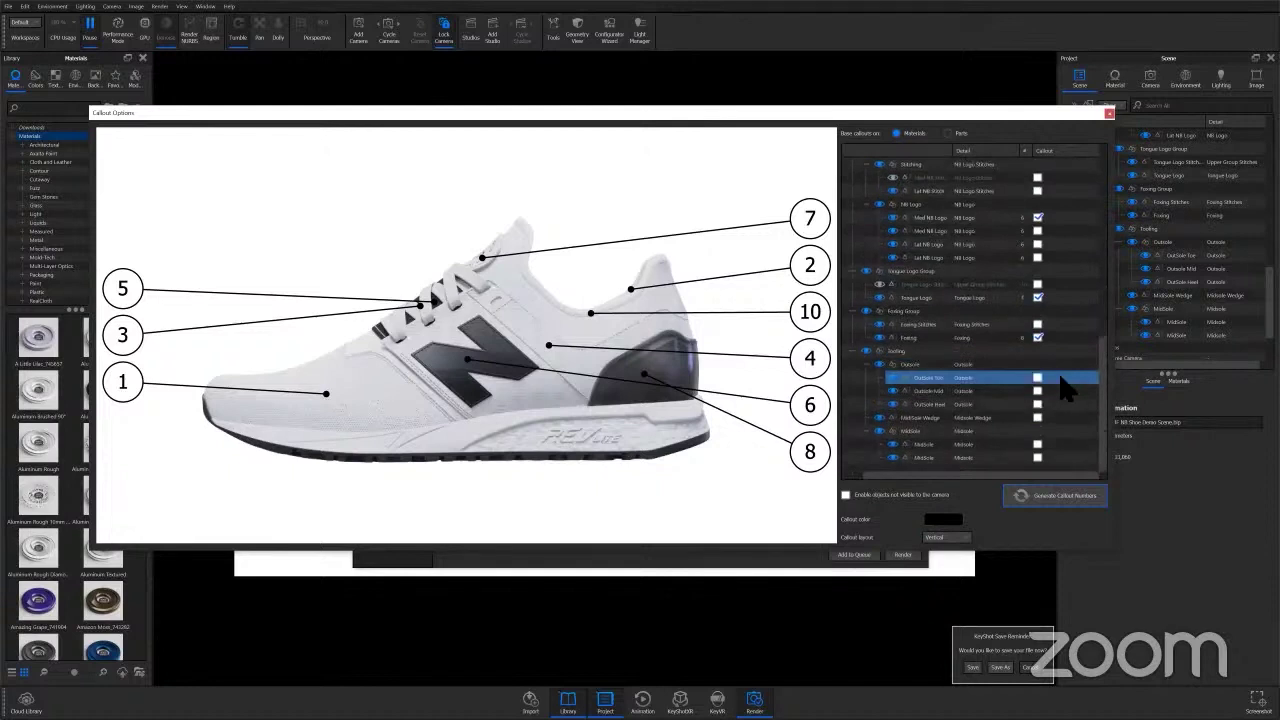
pyautogui.scroll(2, 1063, 388)
pyautogui.click(1037, 377)
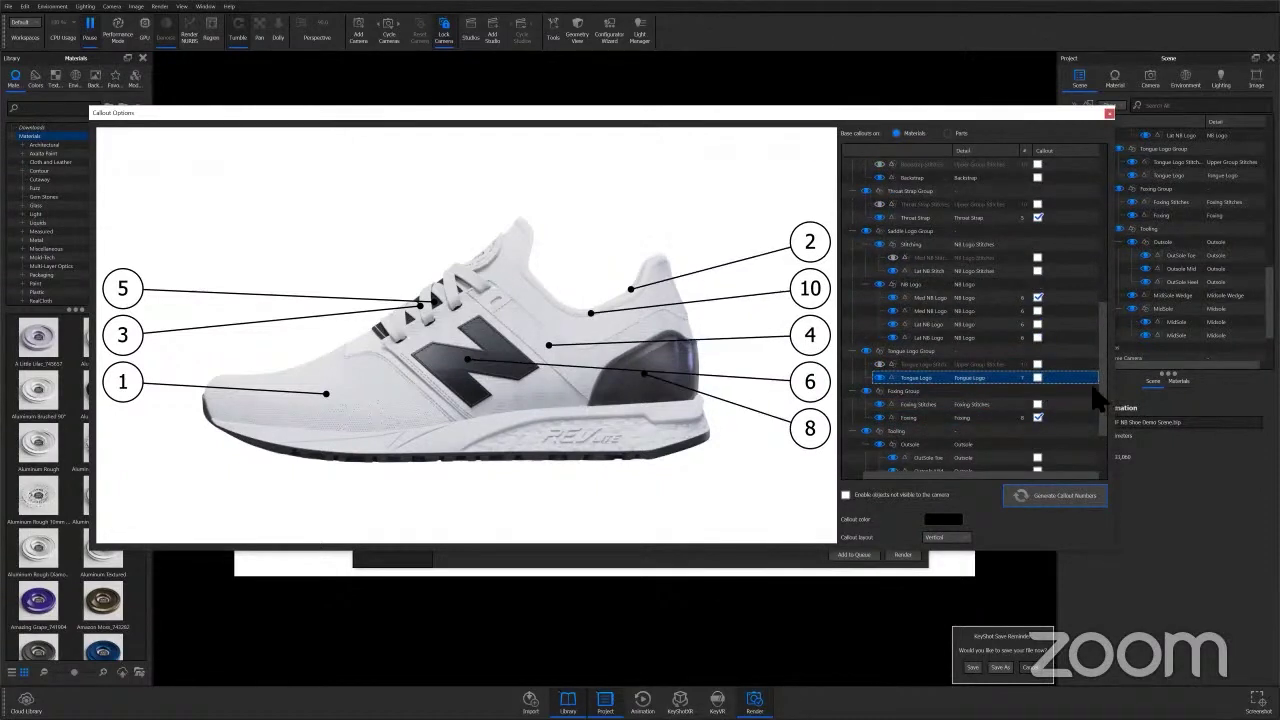
pyautogui.scroll(-2, 1063, 380)
pyautogui.click(1037, 337)
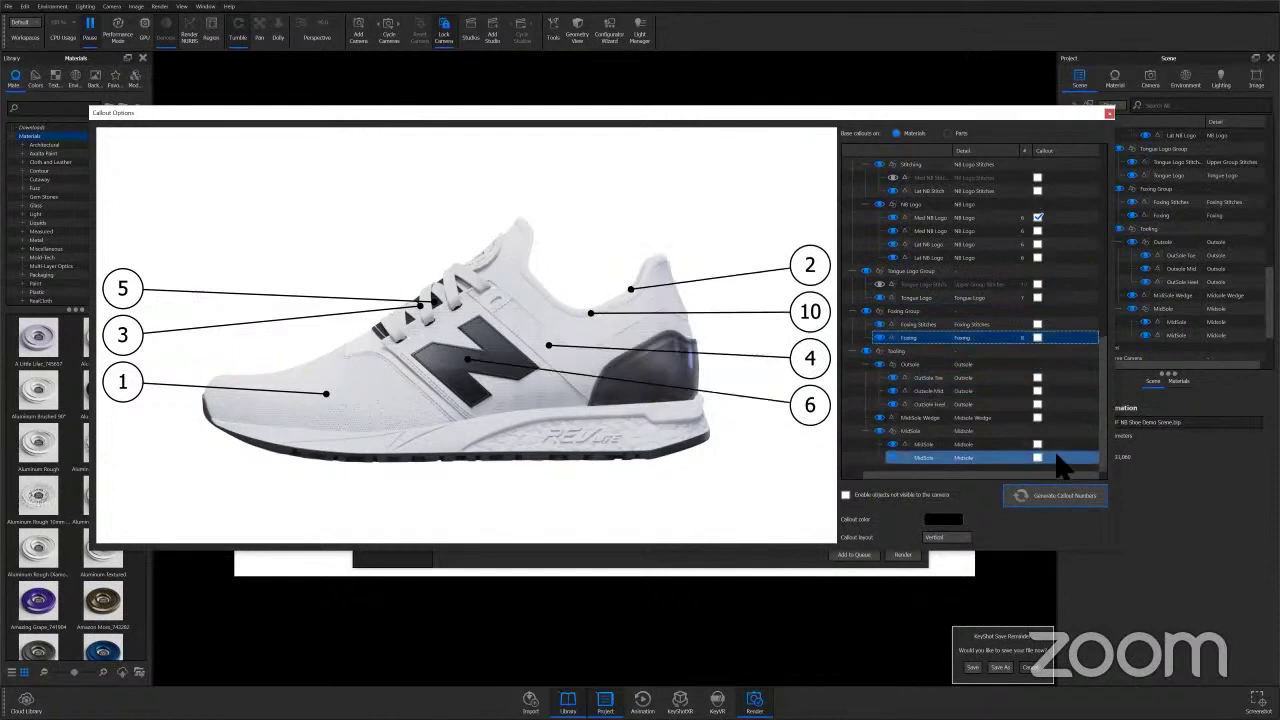
pyautogui.click(1037, 377)
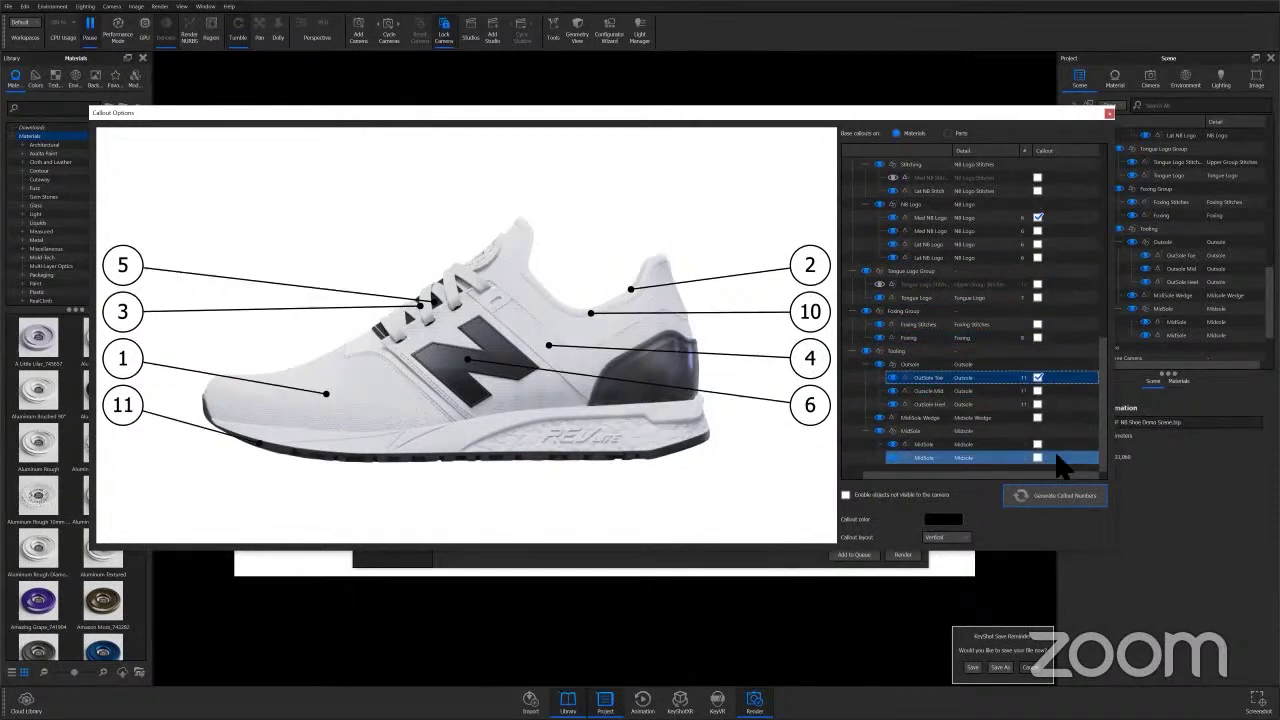
pyautogui.scroll(6, 1051, 428)
pyautogui.click(1048, 409)
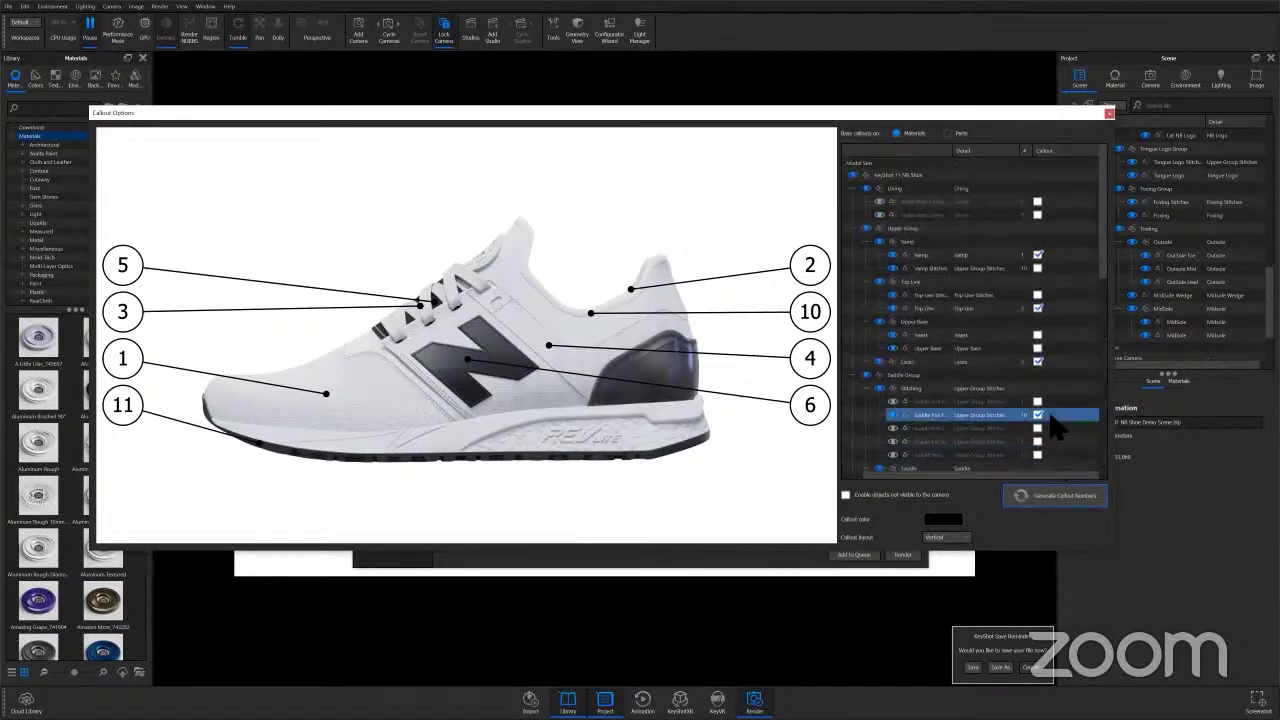
pyautogui.click(1019, 296)
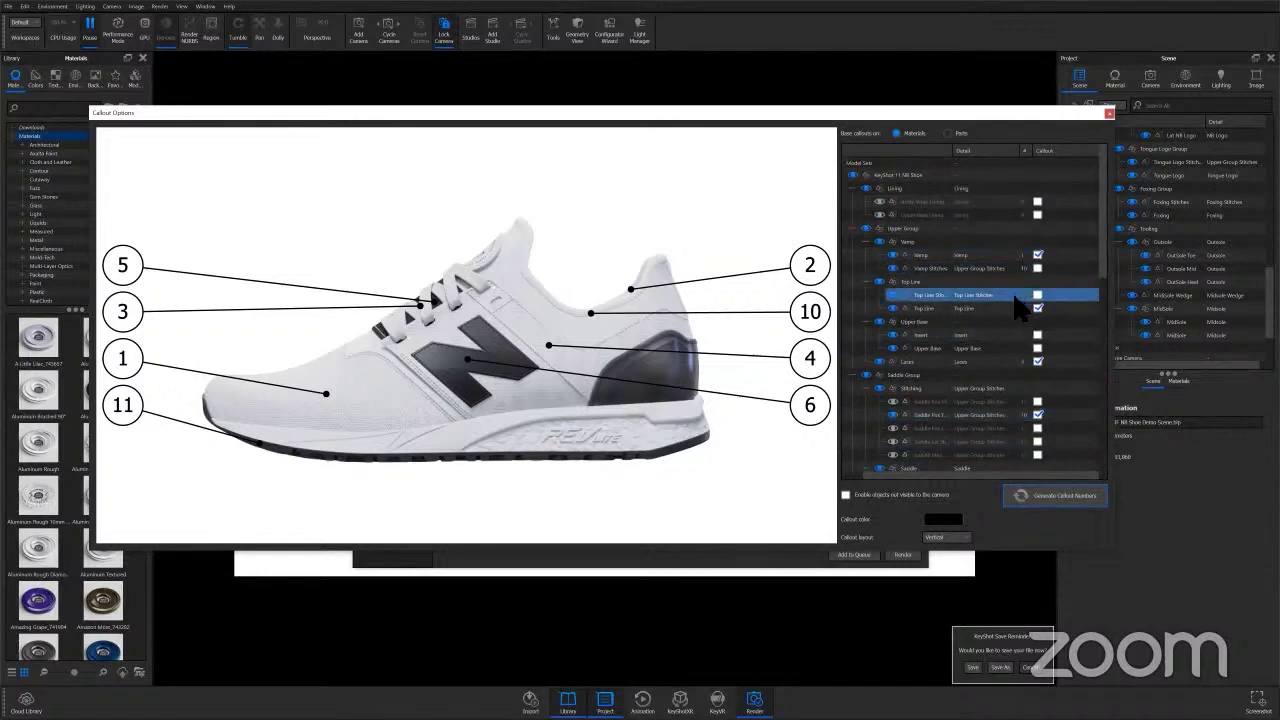
pyautogui.click(457, 290)
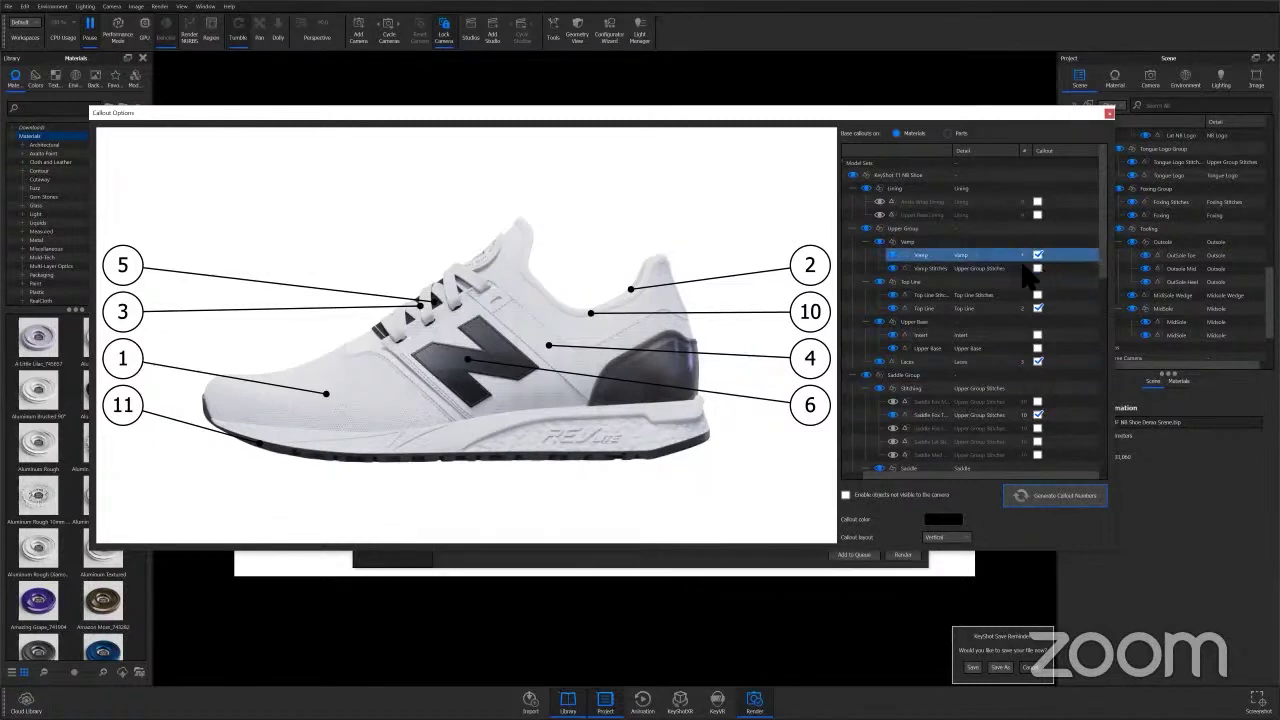
# Set Laces to callout 4 and Top Line to callout 3, then regenerate numbers 1–8
pyautogui.click(1022, 257)
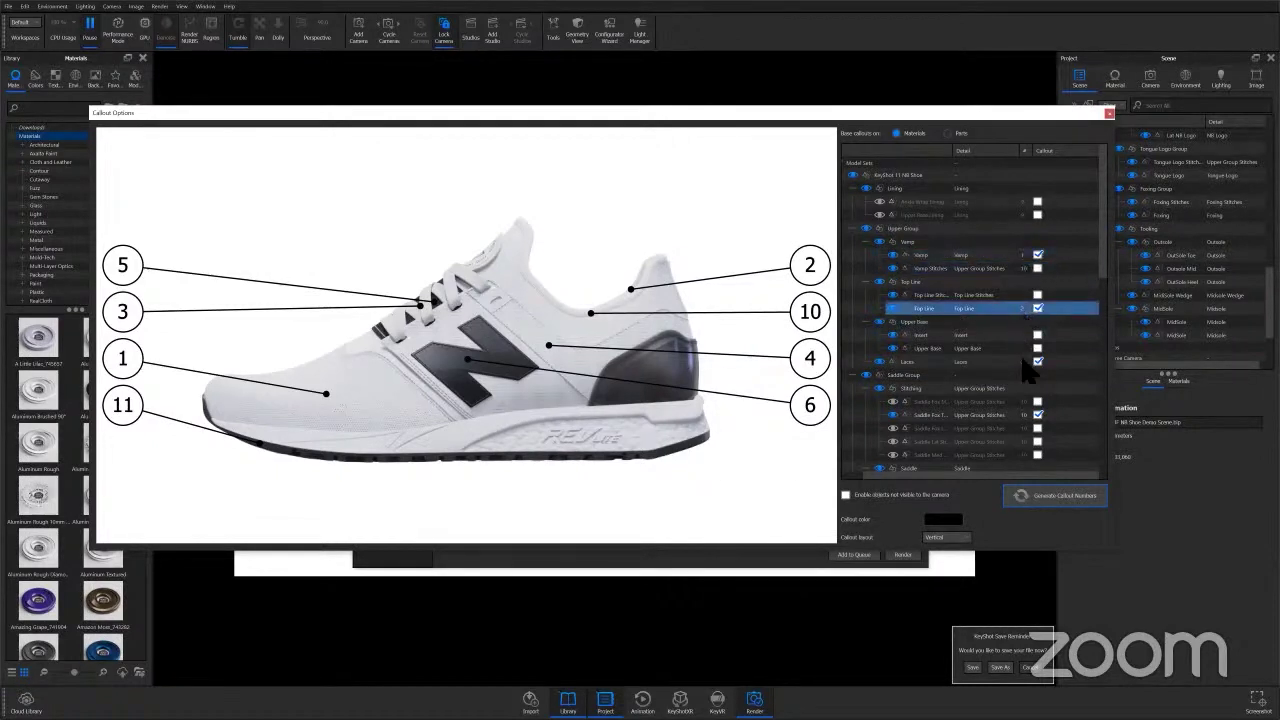
pyautogui.doubleClick(1025, 361)
pyautogui.write('4')
pyautogui.press('Return')
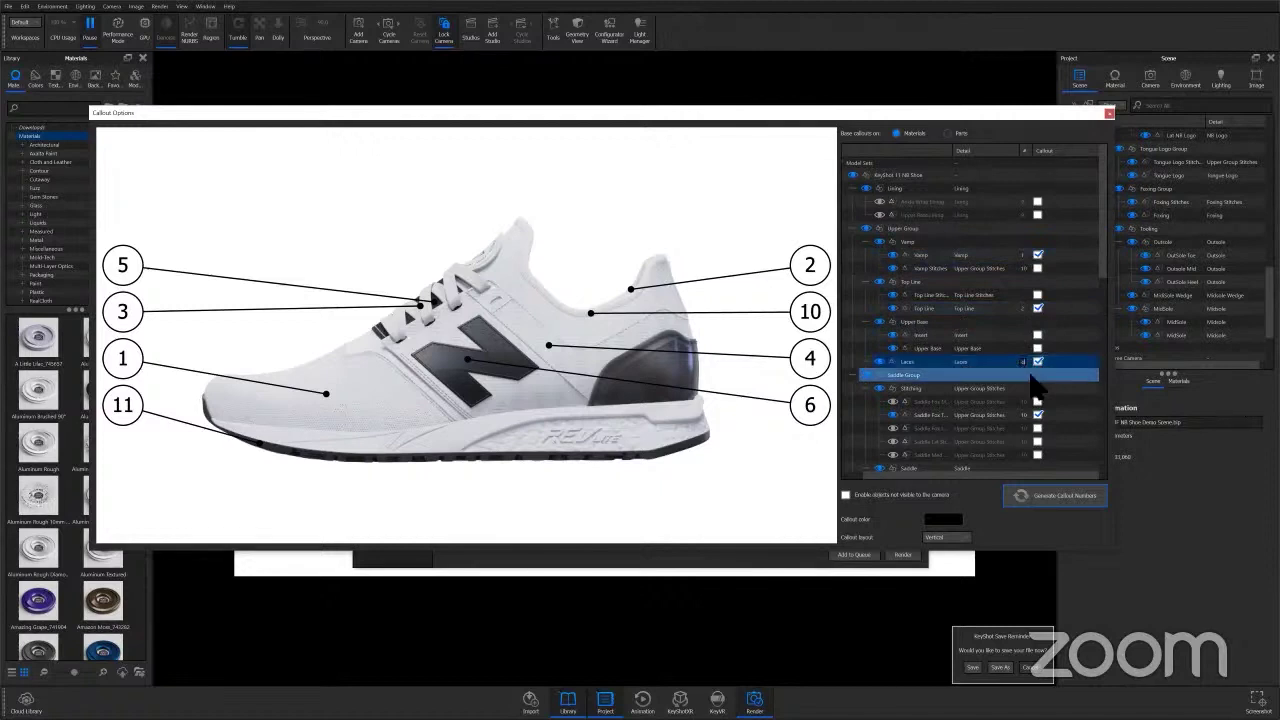
pyautogui.doubleClick(1025, 309)
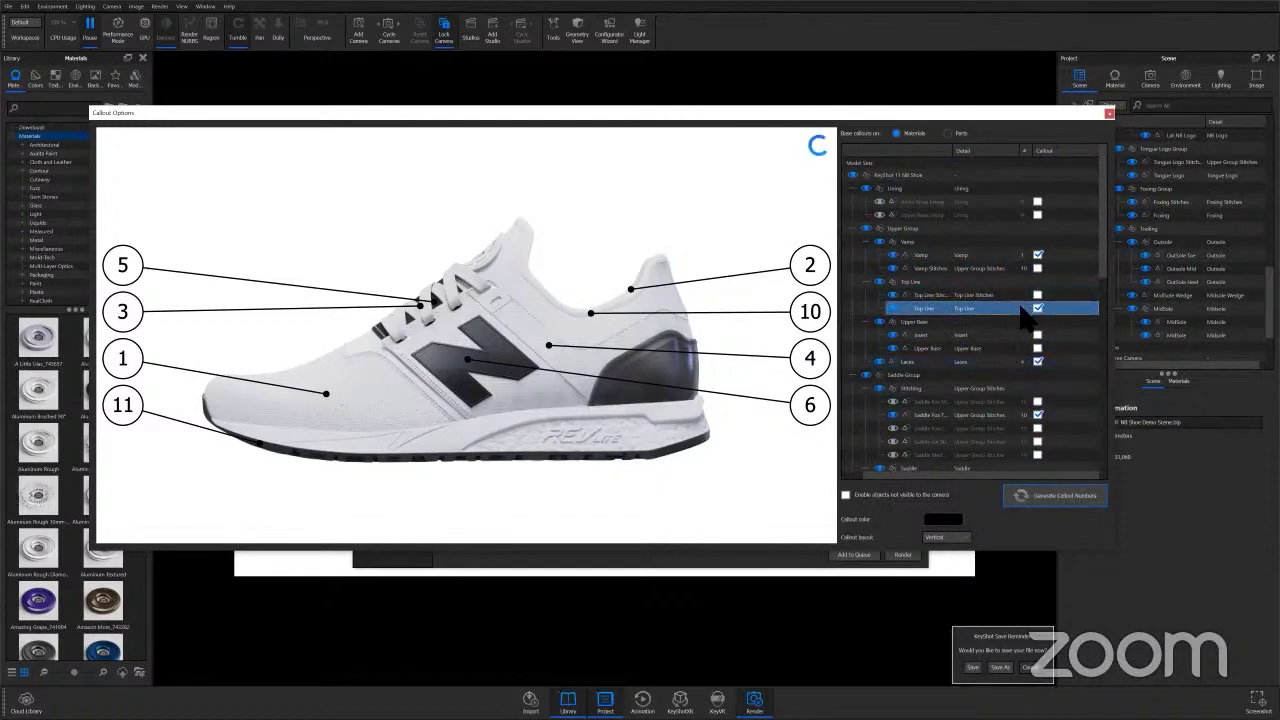
pyautogui.write('3')
pyautogui.press('Return')
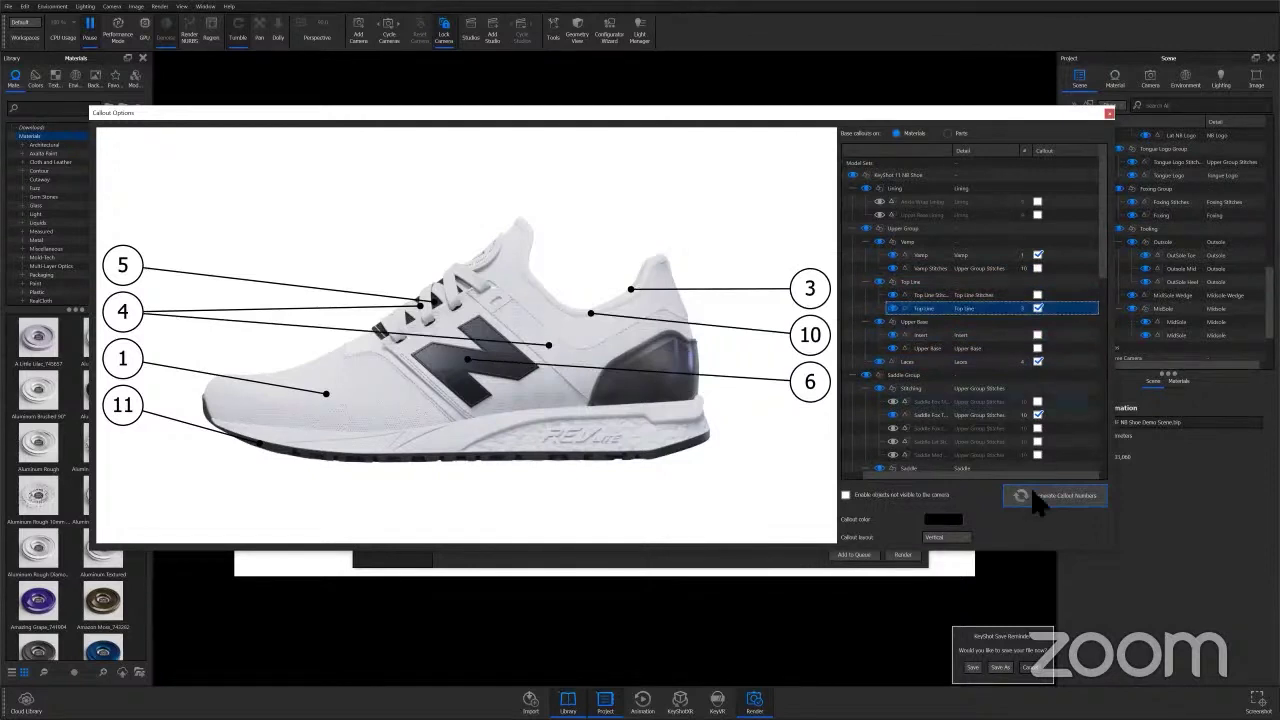
pyautogui.click(1056, 497)
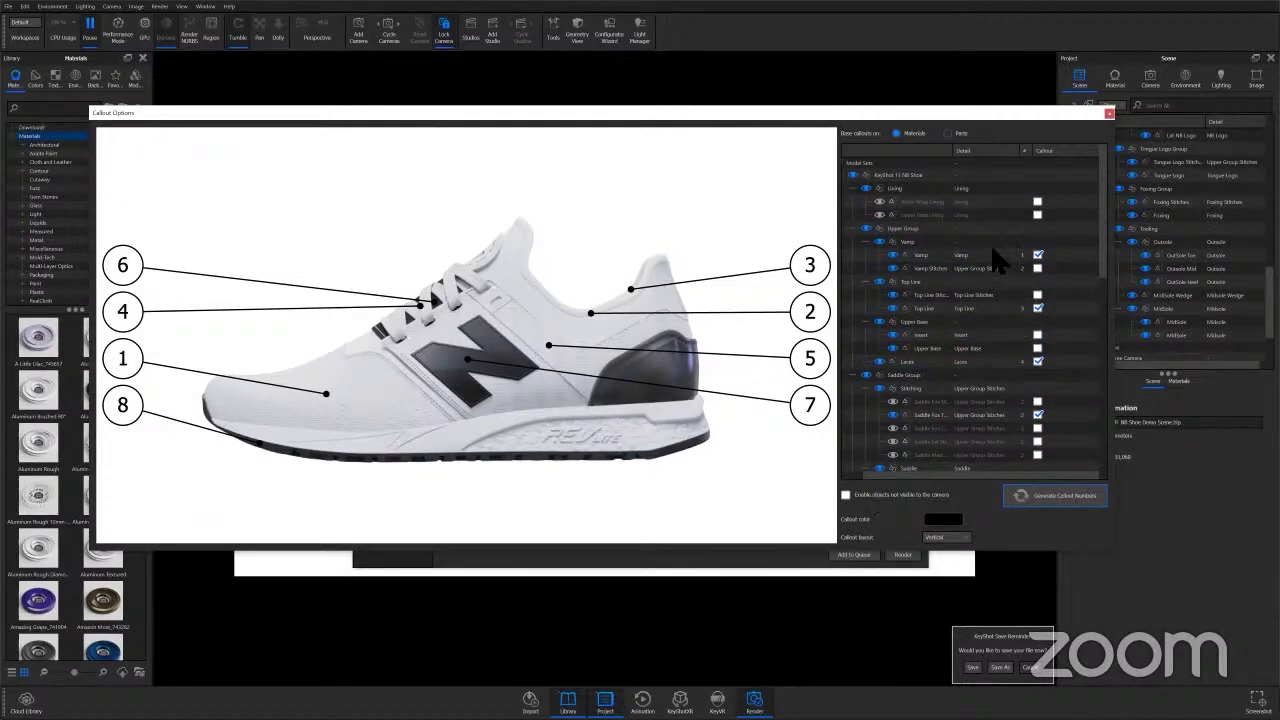
# Enable objects hidden from the camera, add an Ankle Wrap Lining callout, and make callouts red
pyautogui.click(846, 494)
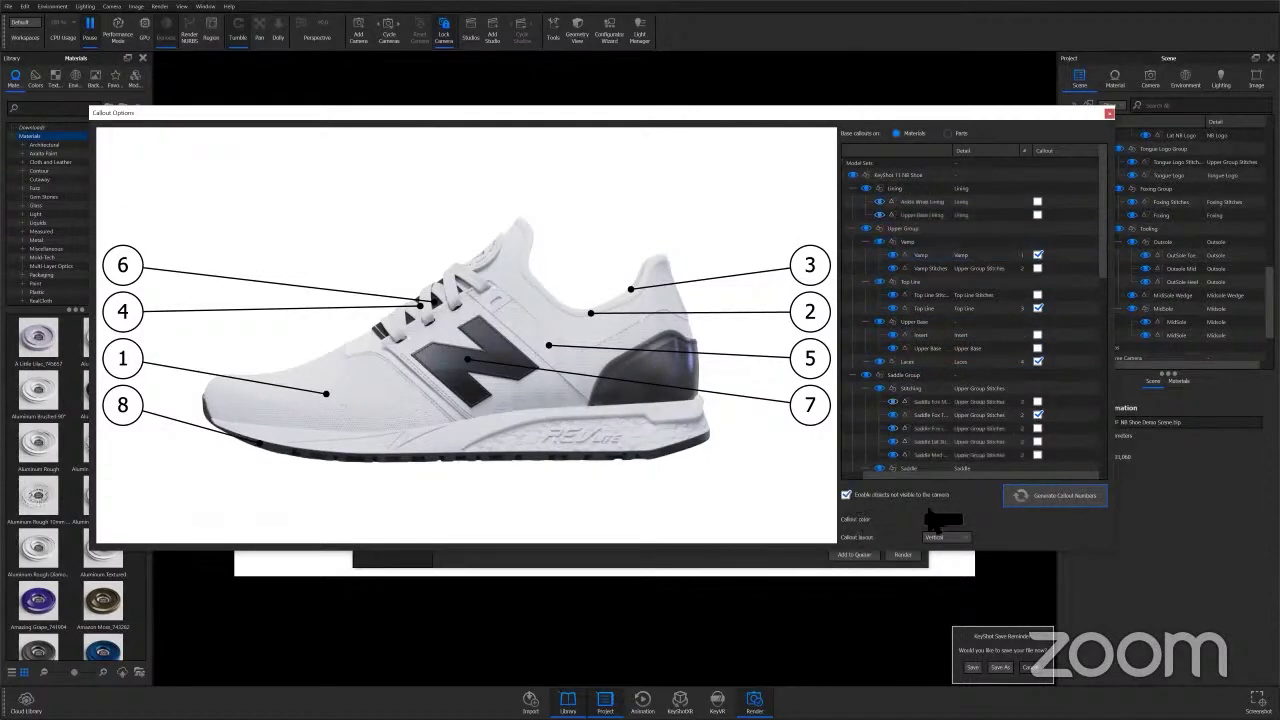
pyautogui.click(1038, 203)
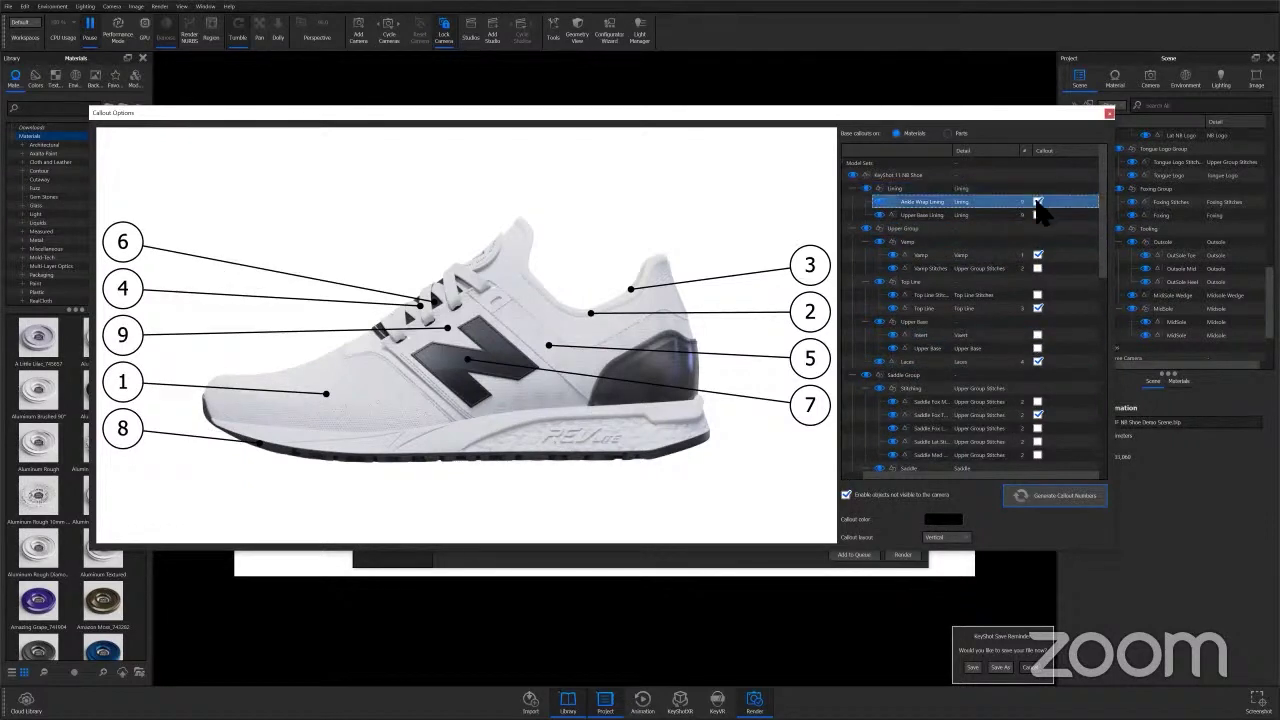
pyautogui.click(942, 520)
pyautogui.click(872, 268)
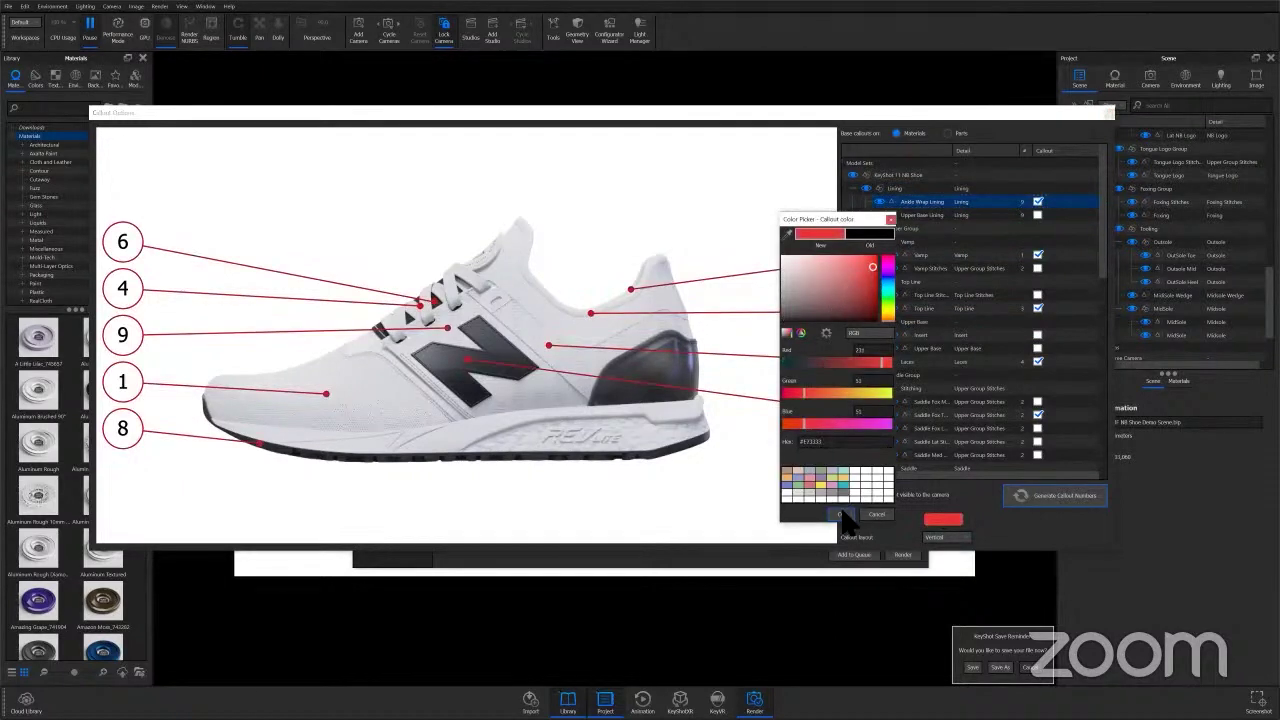
pyautogui.click(840, 514)
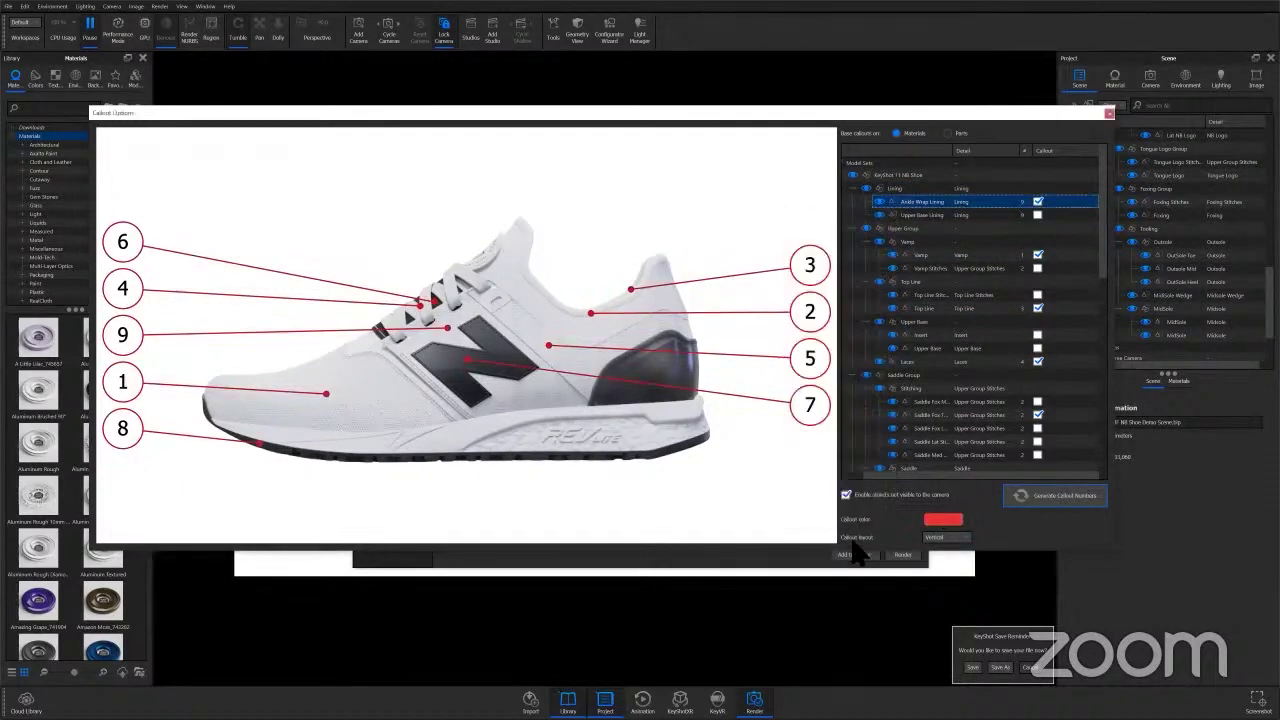
# Try the Horizontal callout layout, keep Vertical, and close Callout Options
pyautogui.click(935, 539)
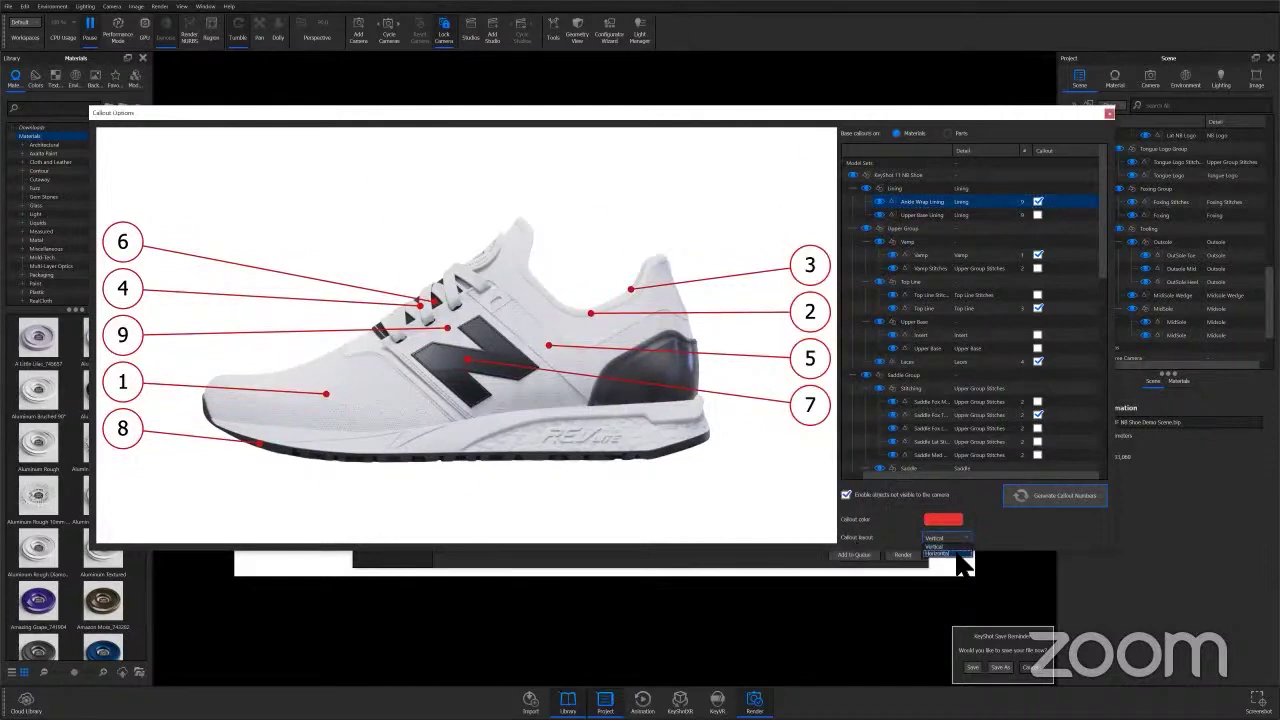
pyautogui.click(963, 553)
pyautogui.click(962, 547)
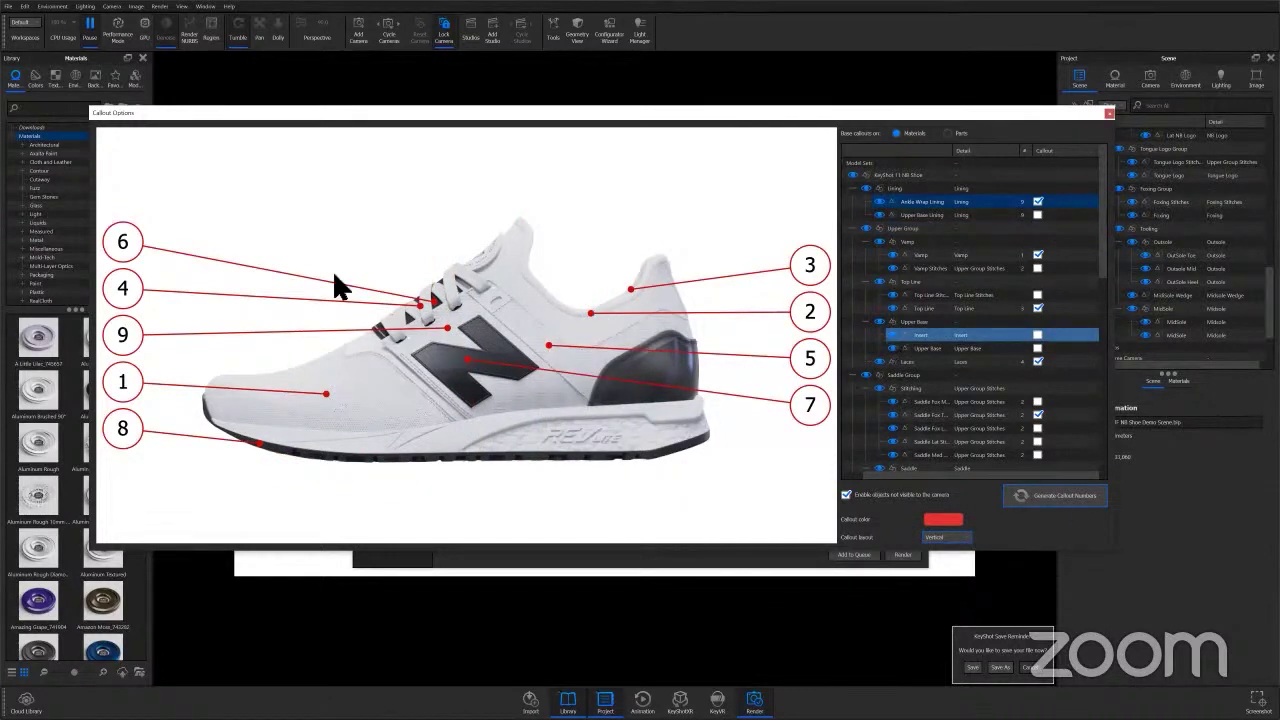
pyautogui.click(1109, 113)
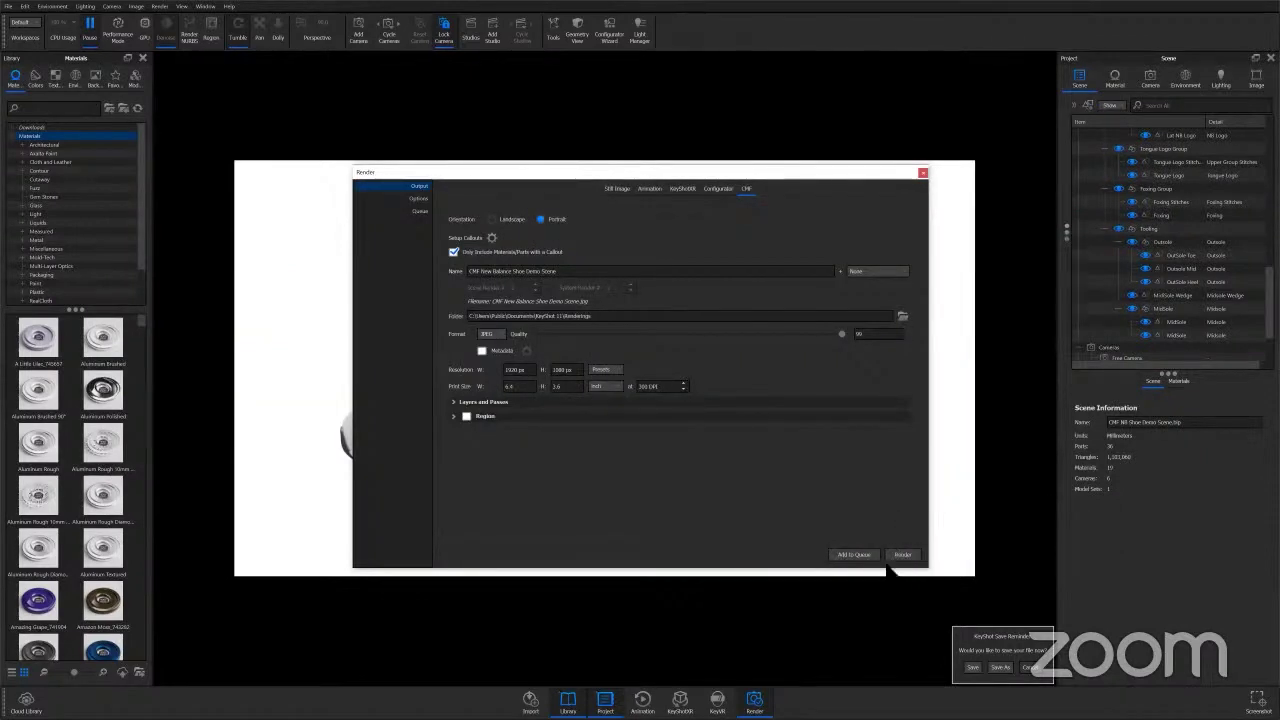
pyautogui.press('super')
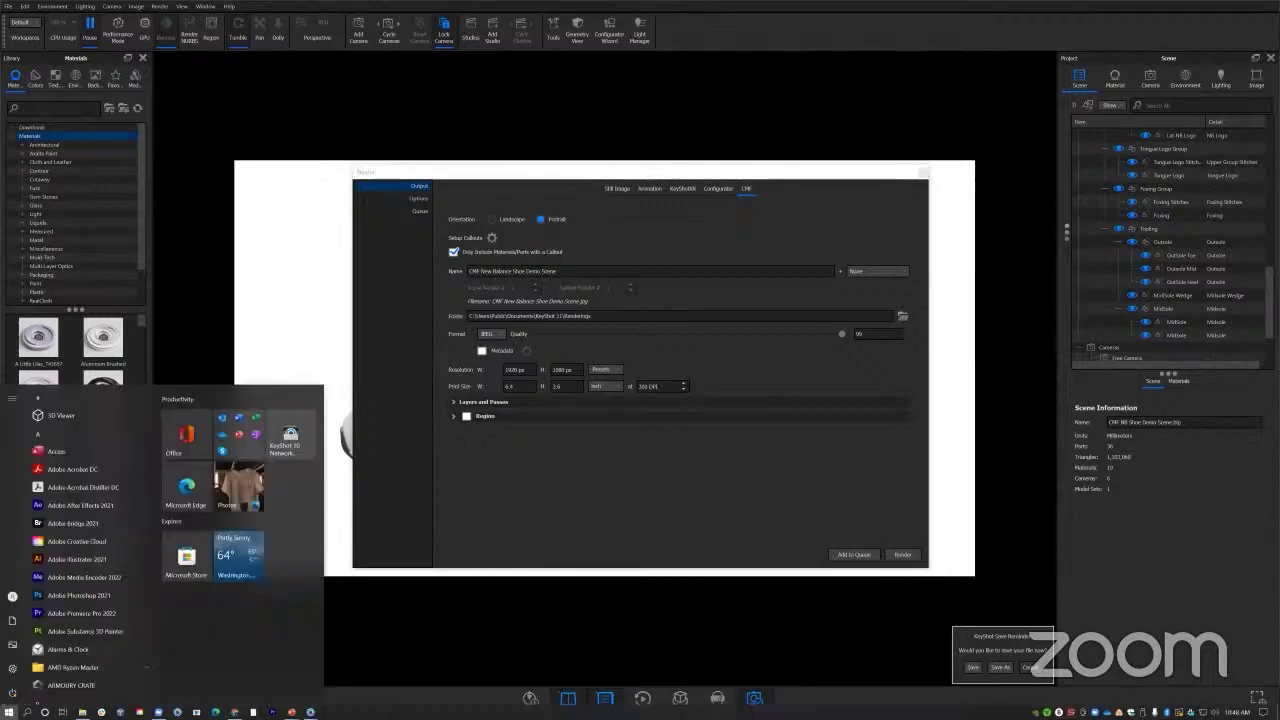
pyautogui.press('Escape')
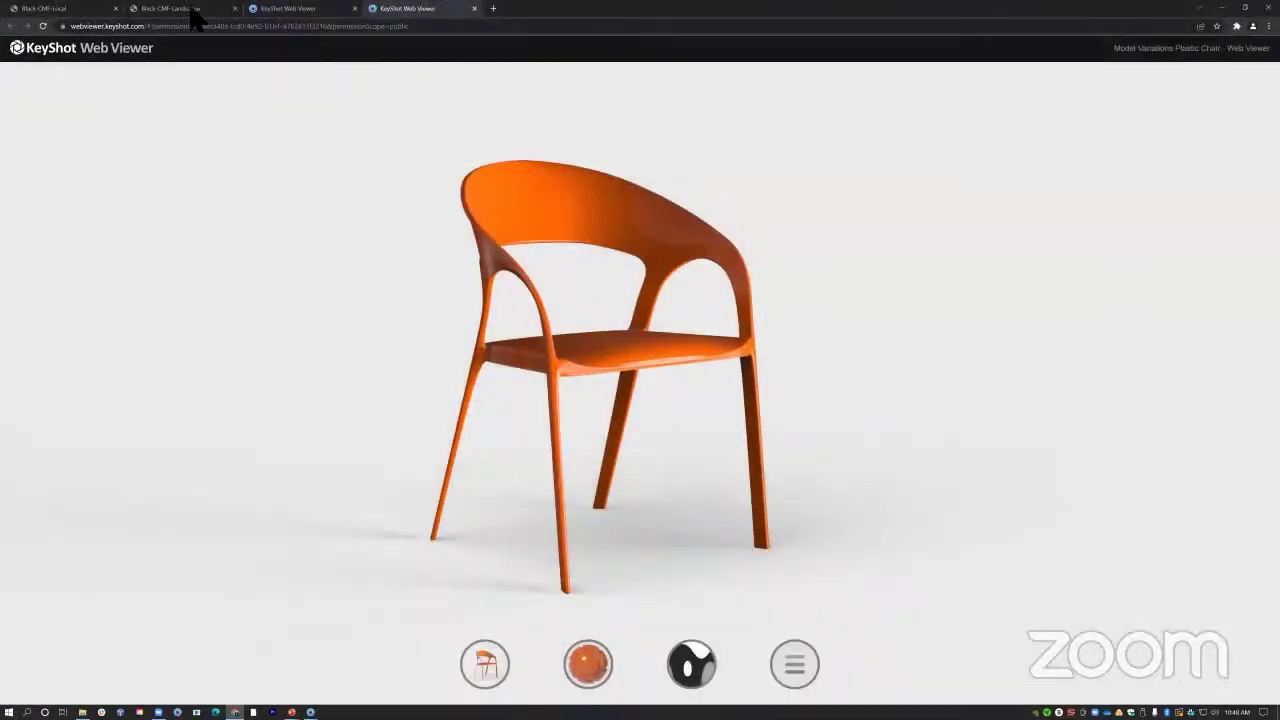
# Scroll through the Black-CMF-Local material table, then switch to the Black-CMF-Landscape tab
pyautogui.click(162, 9)
pyautogui.click(40, 8)
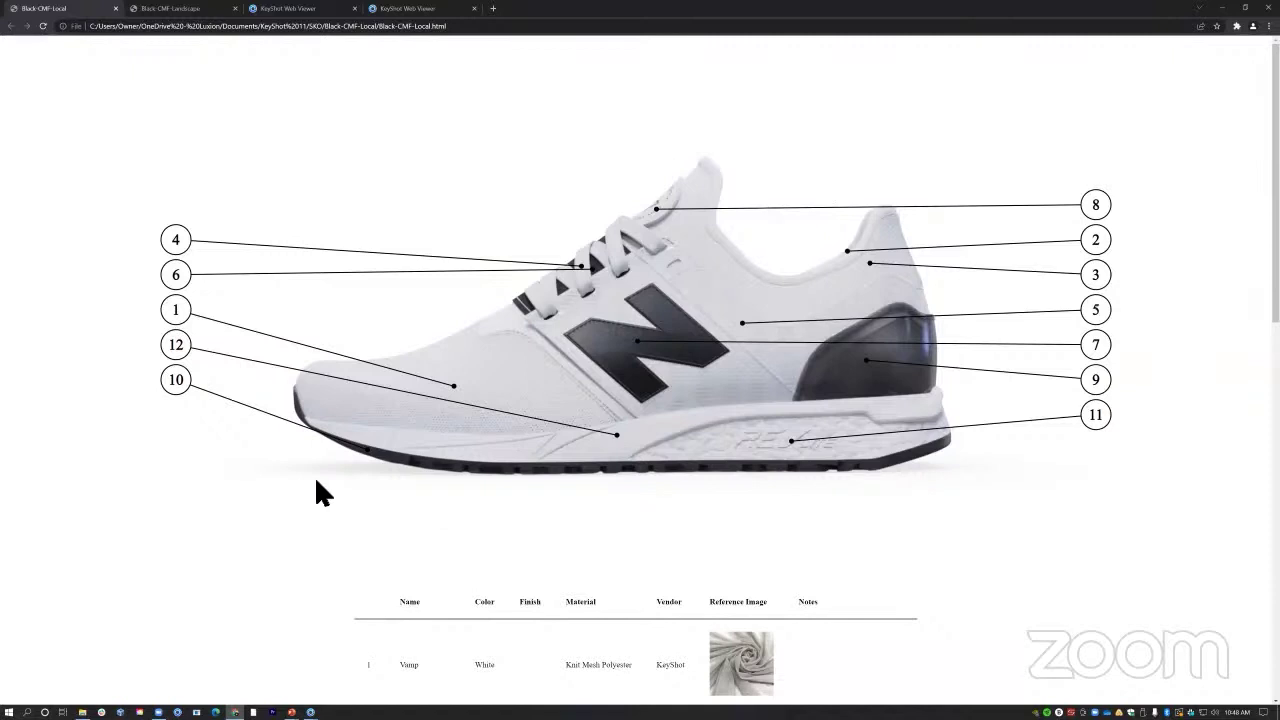
pyautogui.scroll(-8, 254, 345)
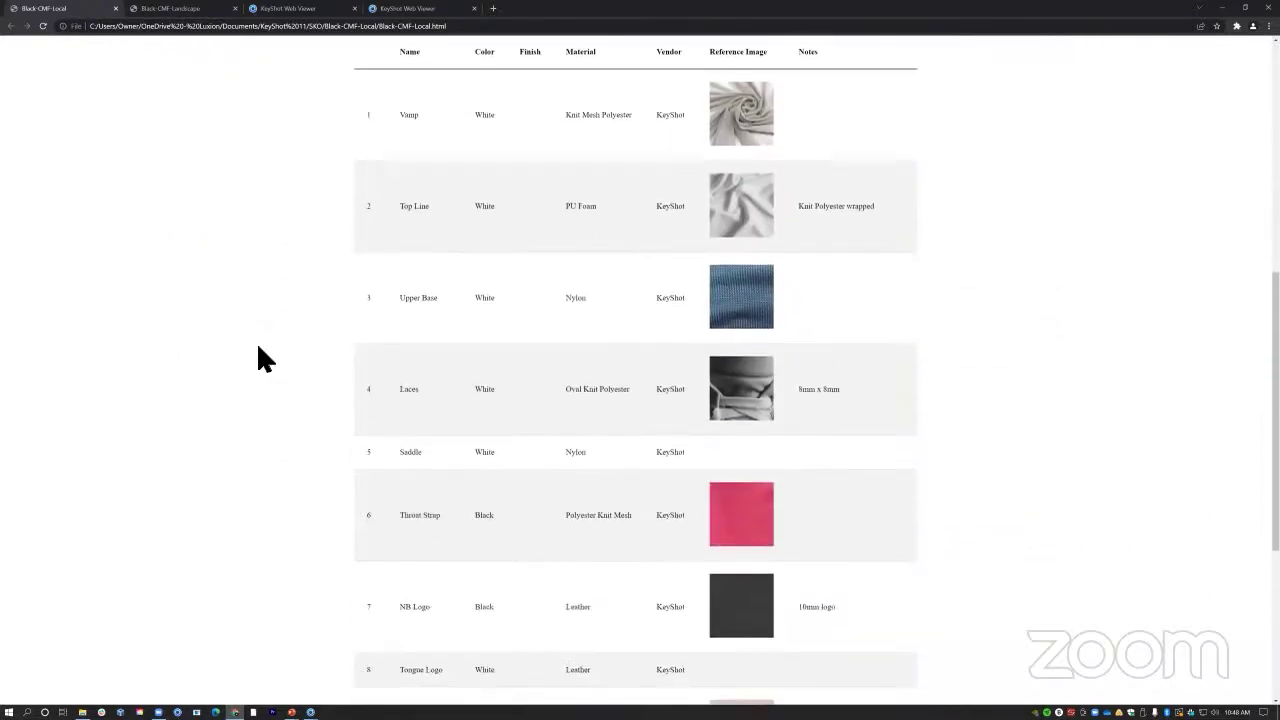
pyautogui.scroll(-3, 258, 358)
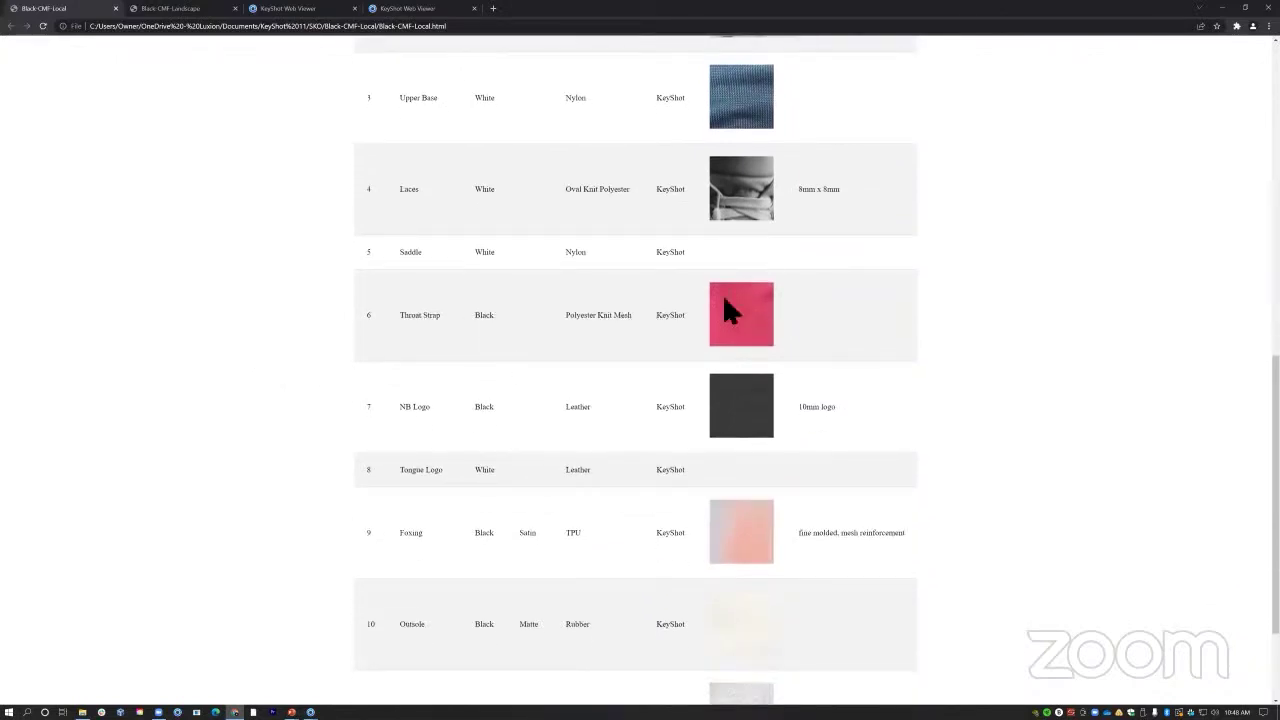
pyautogui.scroll(-2, 765, 338)
pyautogui.scroll(6, 748, 455)
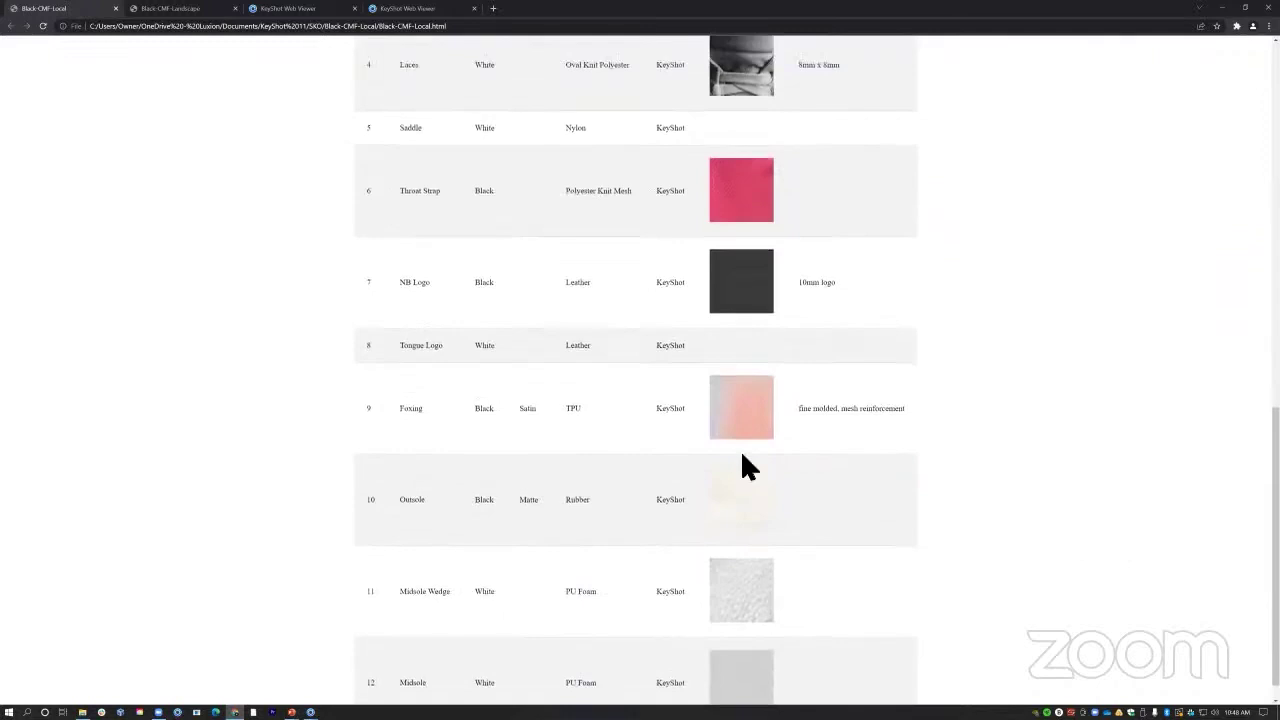
pyautogui.scroll(5, 740, 455)
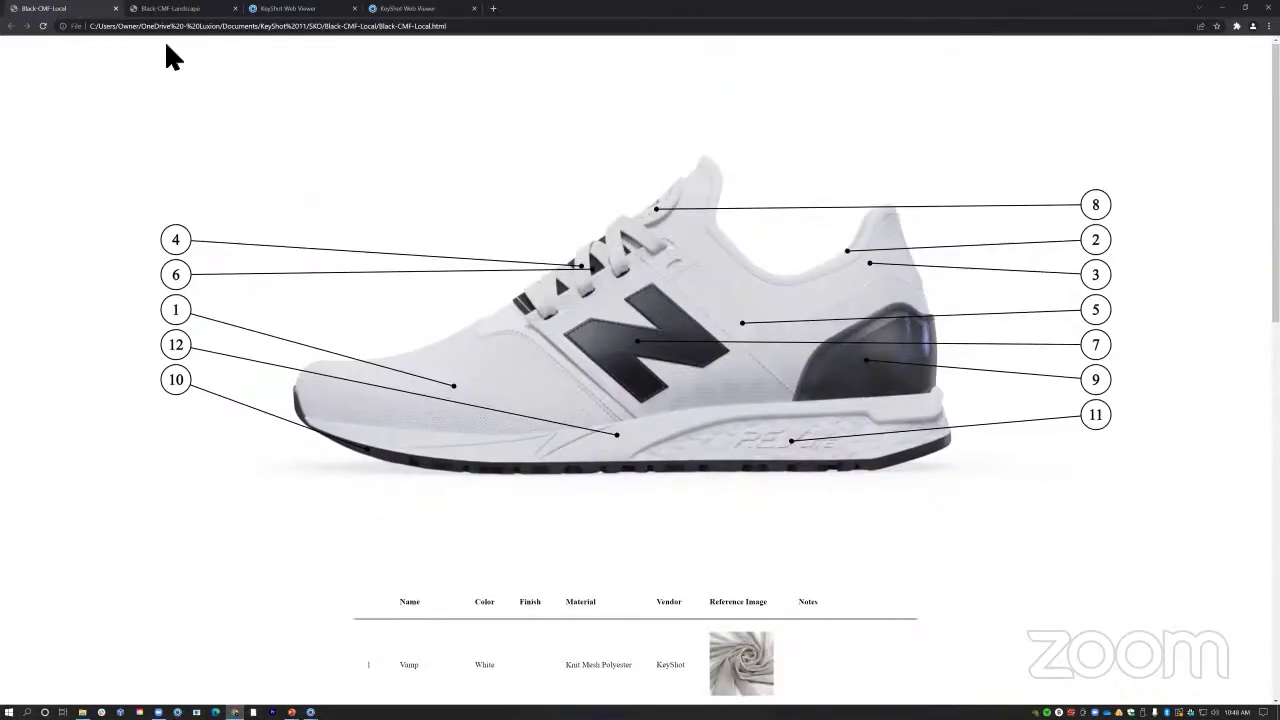
pyautogui.click(175, 9)
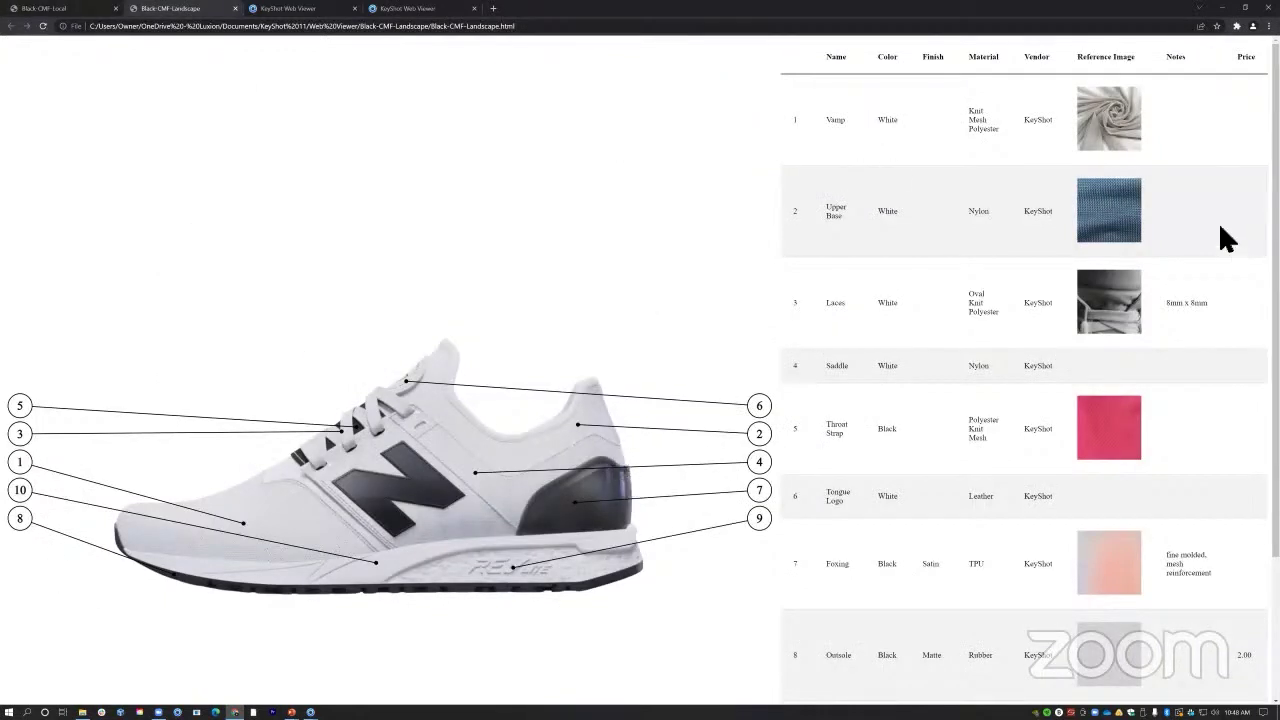
pyautogui.scroll(-3, 1130, 234)
pyautogui.scroll(3, 1118, 228)
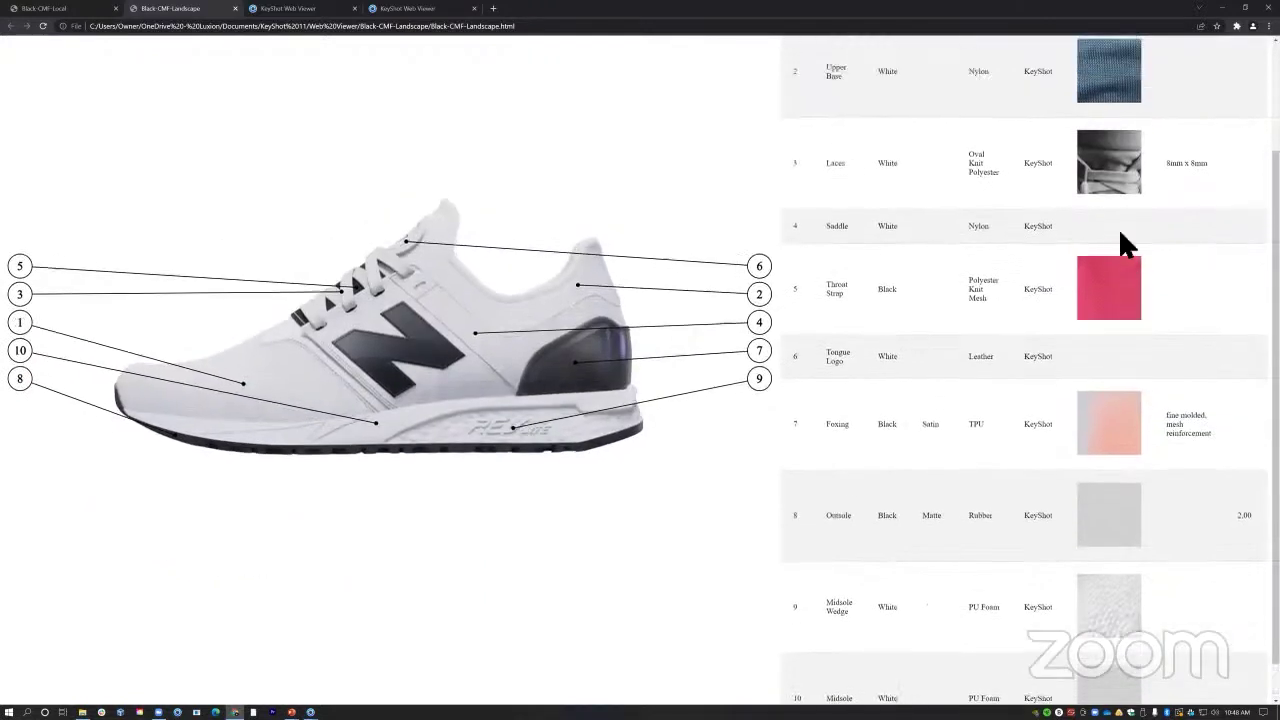